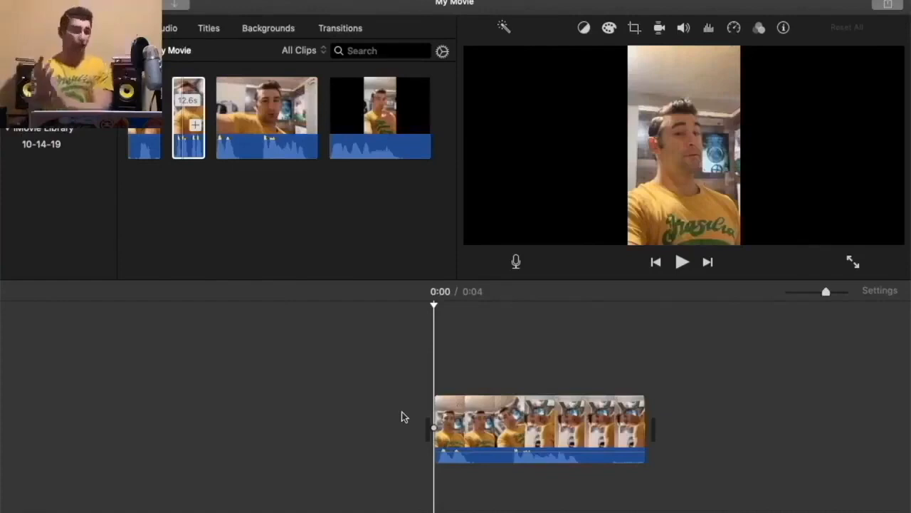
Play the timeline clip up to the point where it turns sideways, stop, and return to the beginning
key("space")
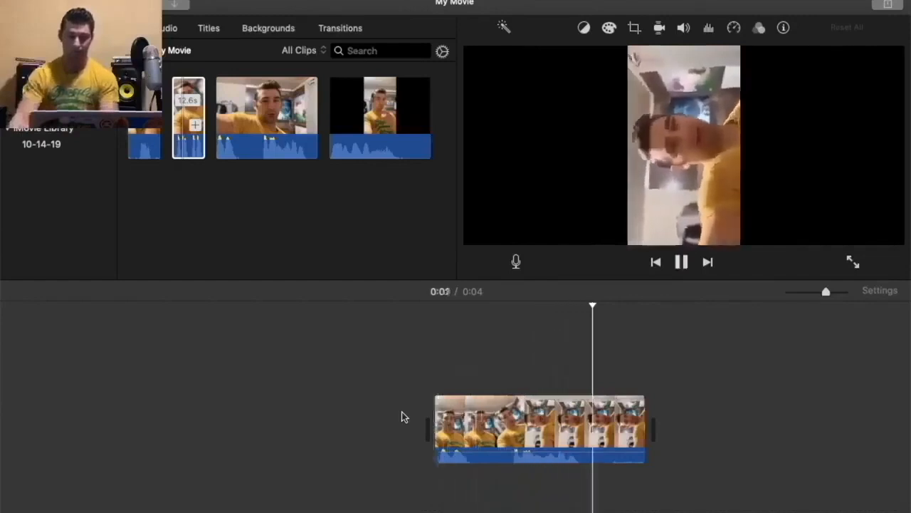
key("space")
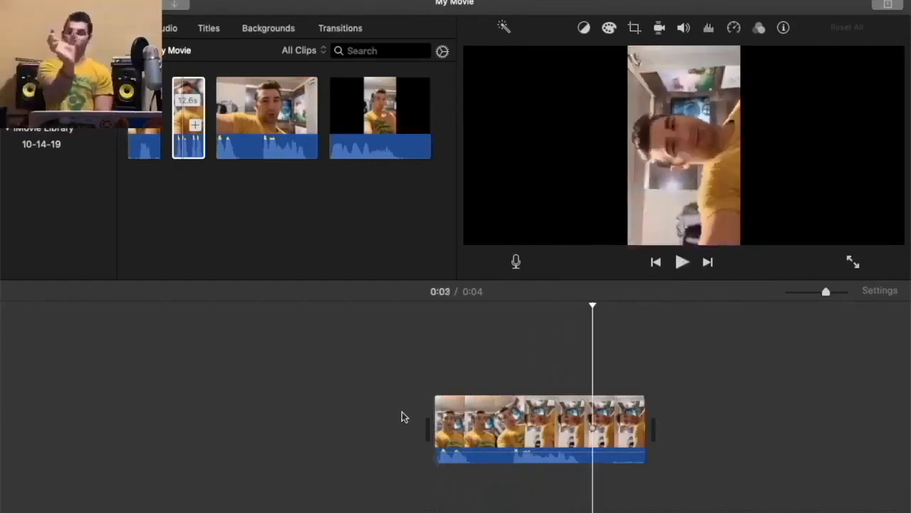
key("Home")
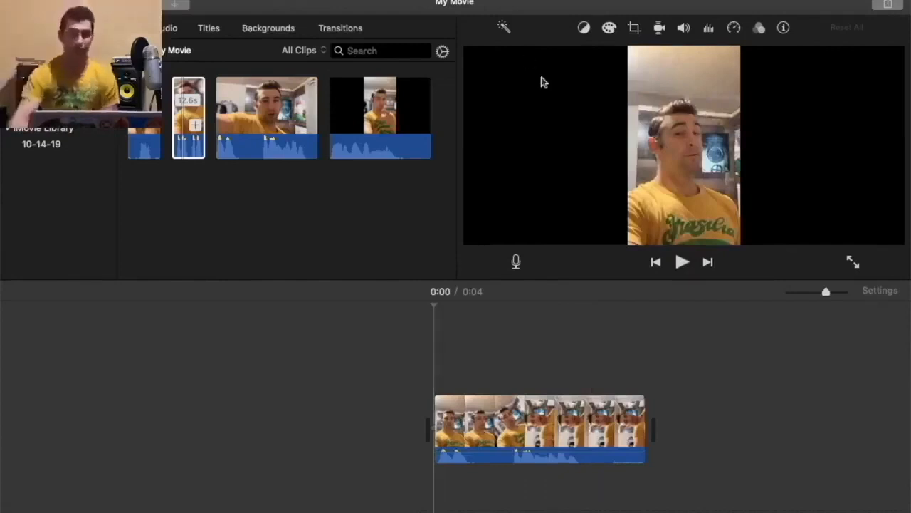
Rotate the timeline clip 90 degrees clockwise and close the cropping controls
left_click(456, 410)
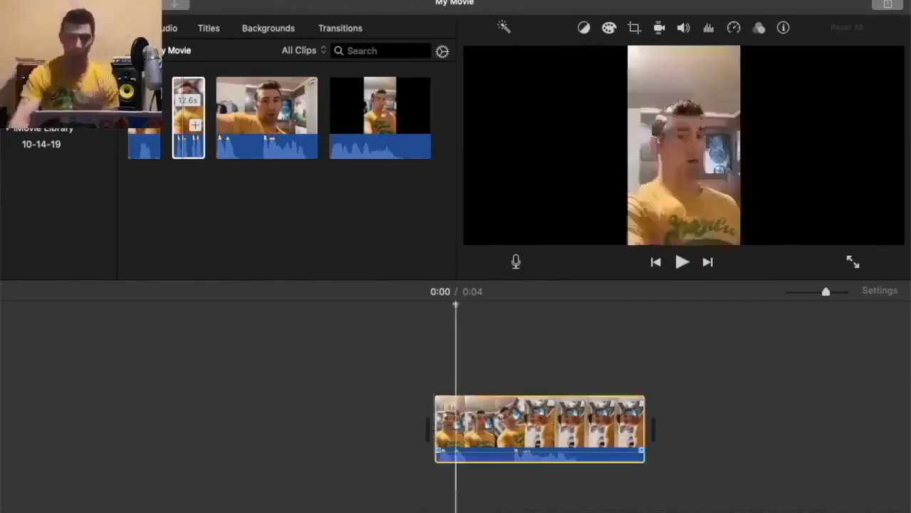
left_click(634, 27)
left_click(835, 56)
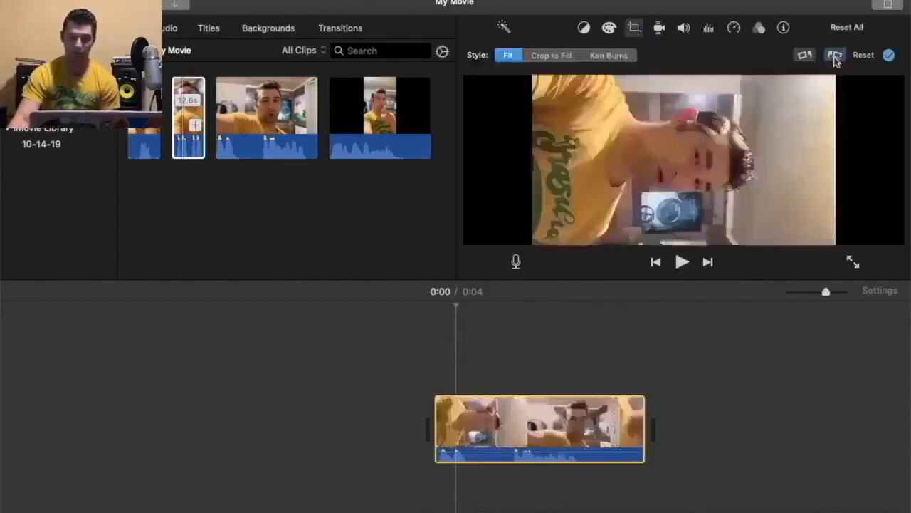
left_click(398, 365)
Play back the rotated clip and skim through its opening part to check the orientation
key("space")
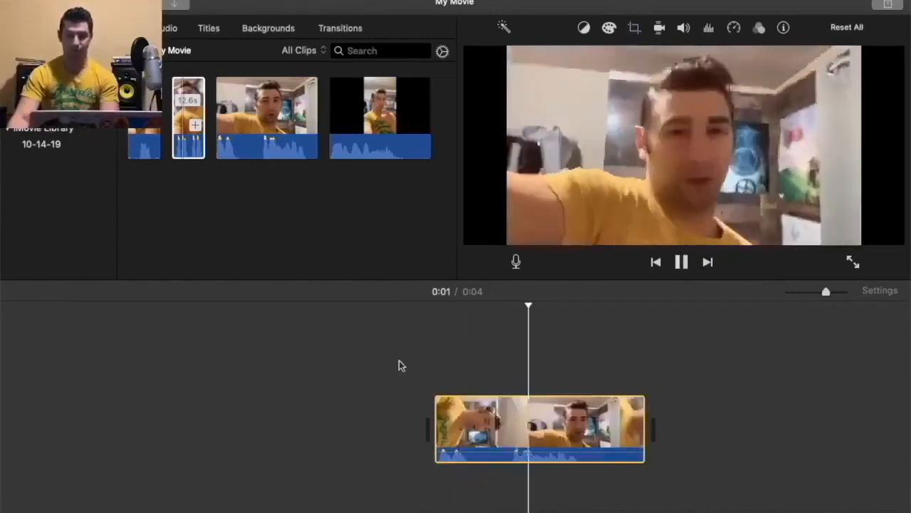
key("space")
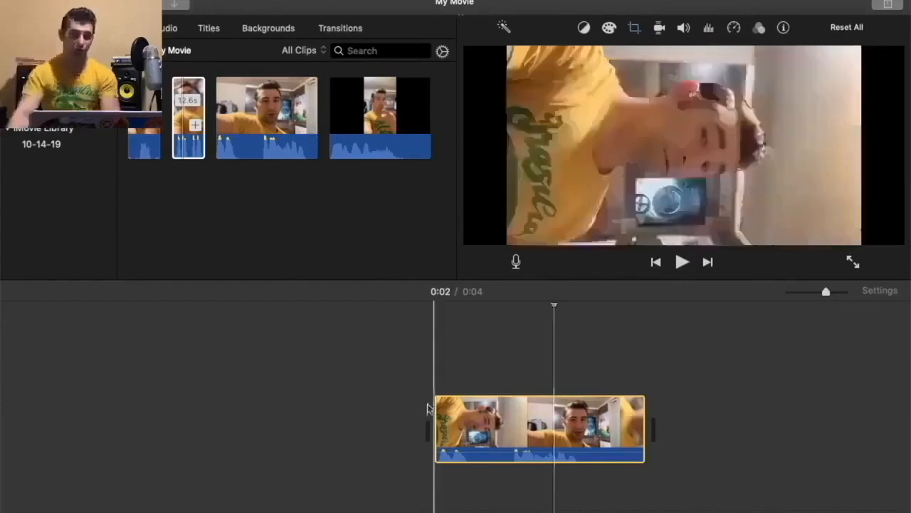
left_click_drag(429, 408, 502, 411)
key("space")
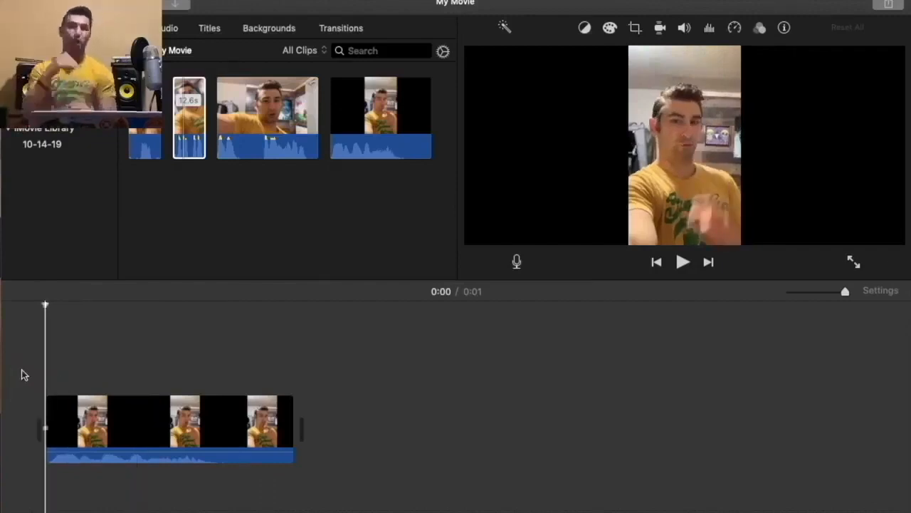
Crop the vertical clip with Crop to Fill, framing the head and torso without the ceiling, and apply it
left_click(74, 414)
left_click(634, 26)
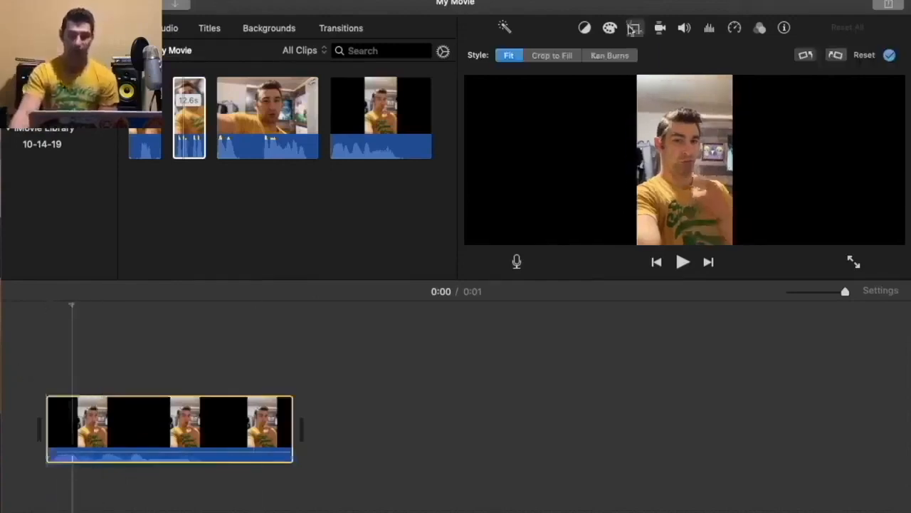
left_click(541, 58)
left_click(609, 56)
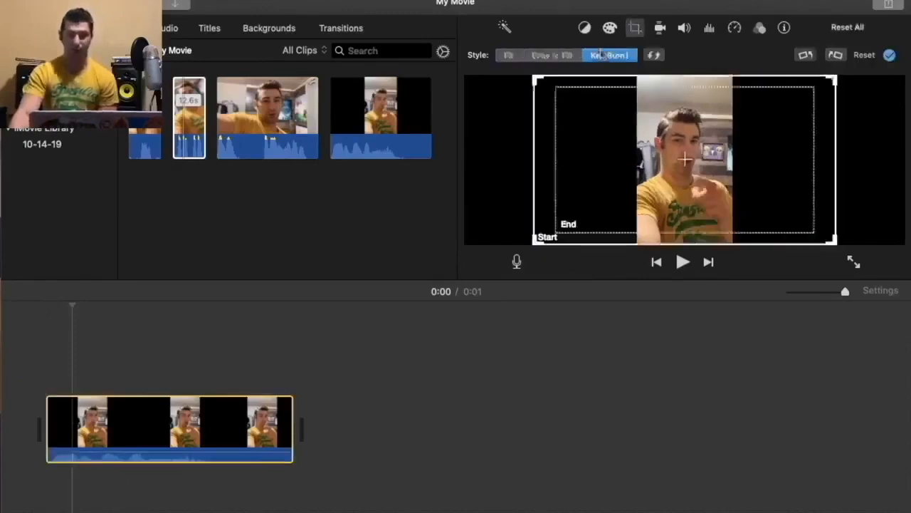
left_click(561, 57)
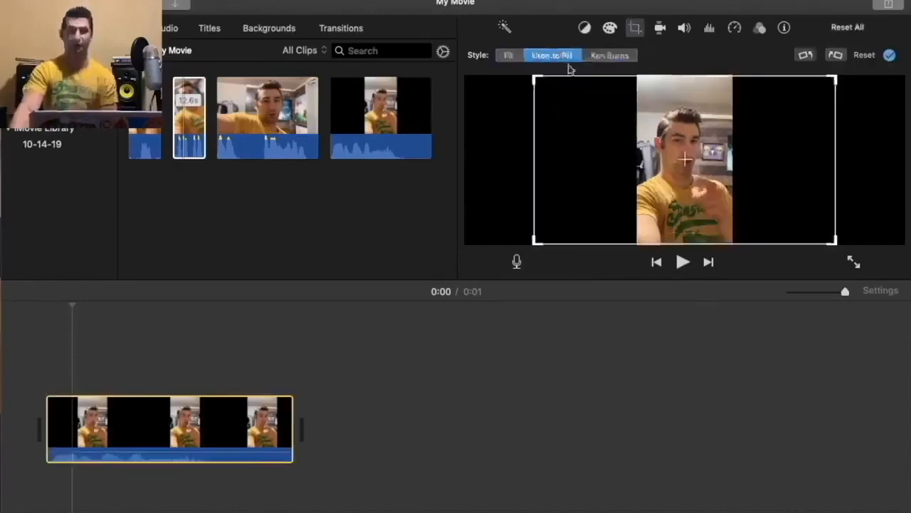
left_click_drag(834, 241, 746, 166)
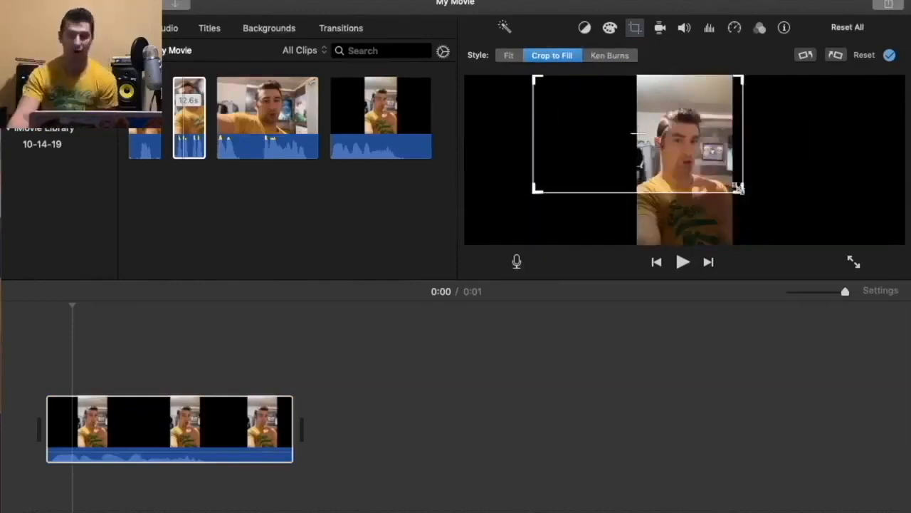
left_click_drag(742, 189, 771, 216)
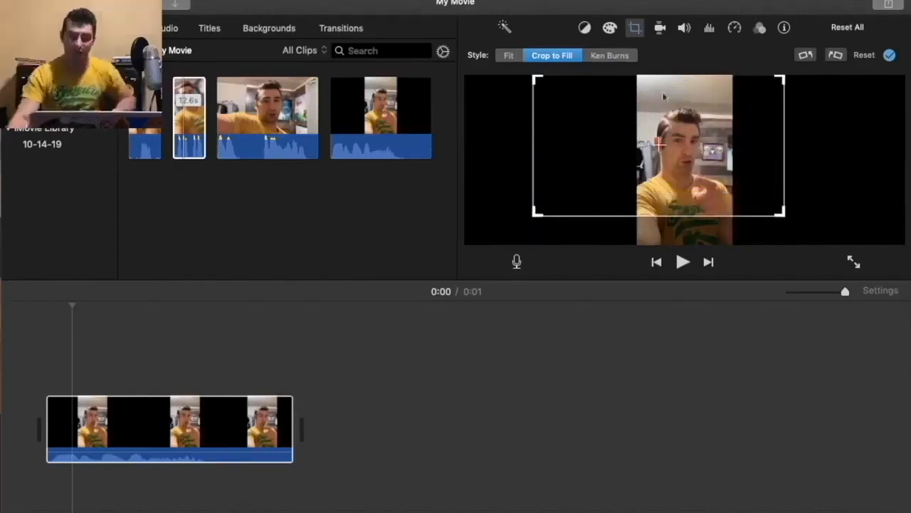
left_click_drag(677, 92, 696, 141)
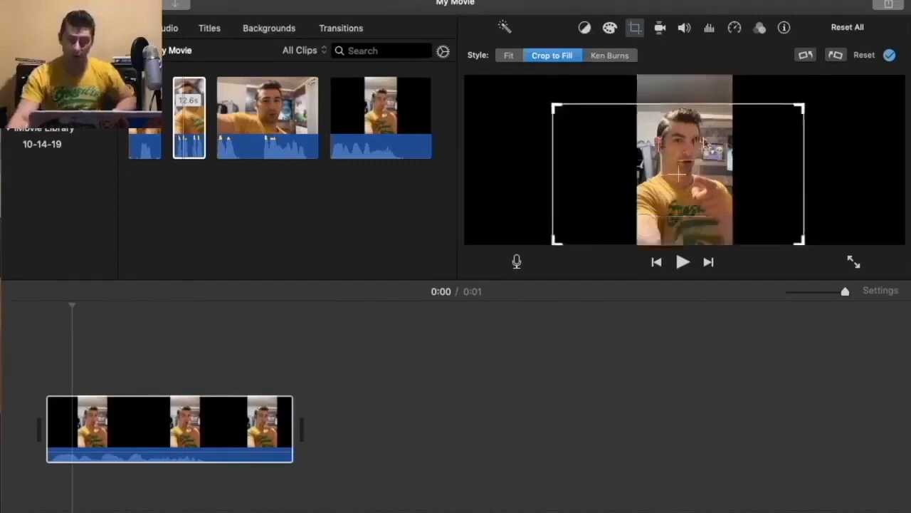
left_click(890, 55)
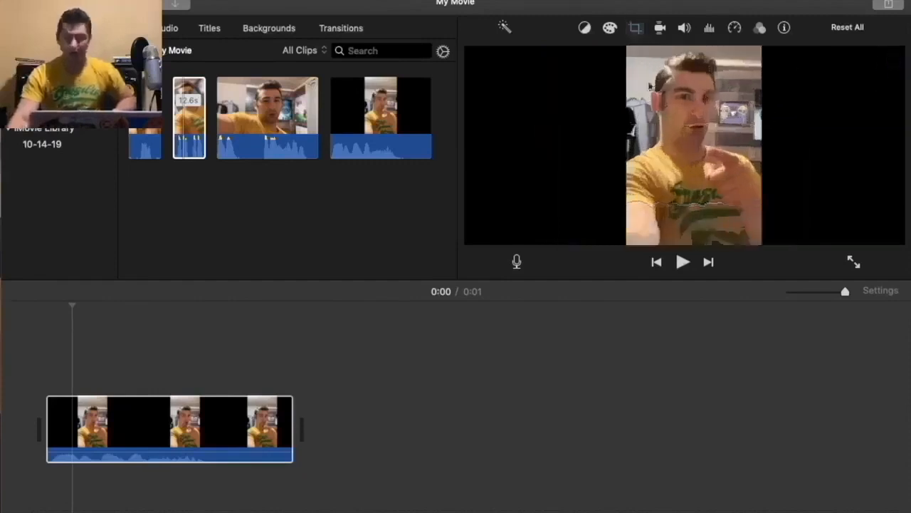
Set the clip's crop style back to Fit and apply it
left_click(633, 30)
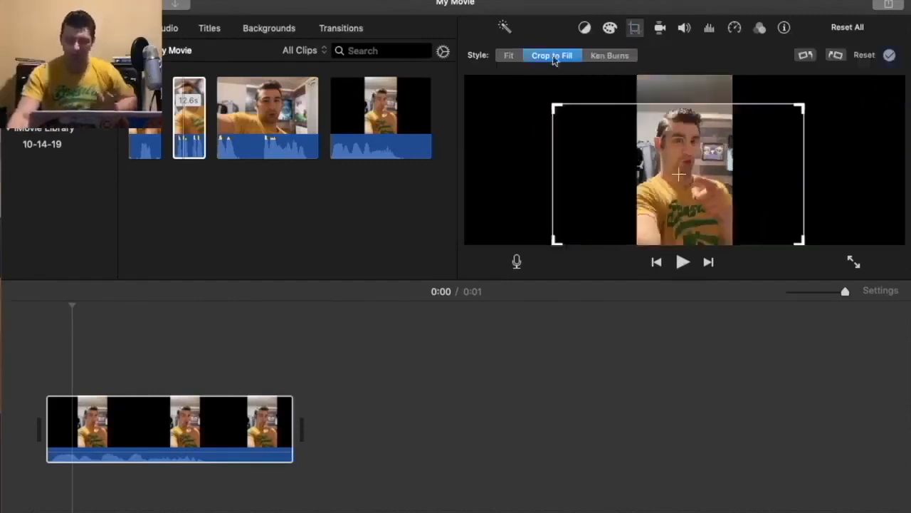
left_click(510, 57)
left_click(889, 57)
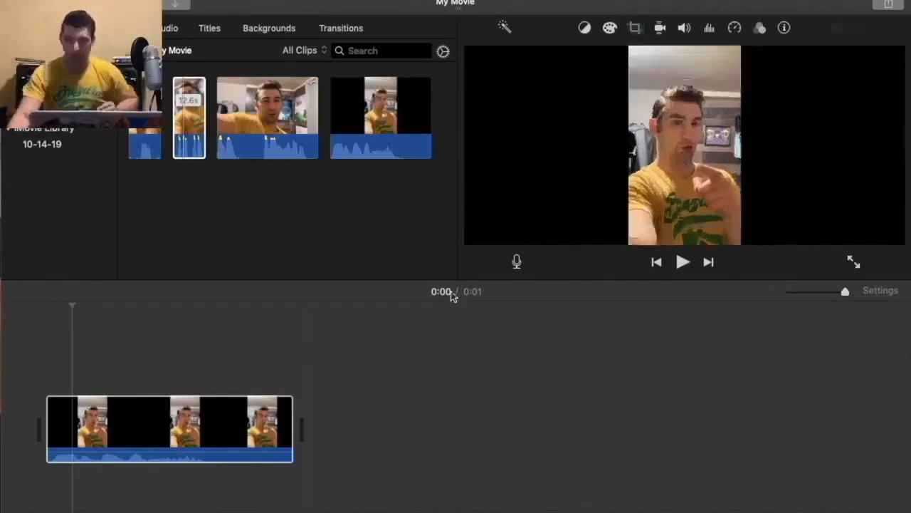
Crop the vertical clip with Crop to Fill using a small frame around the head and shoulders, and apply it
left_click(107, 407)
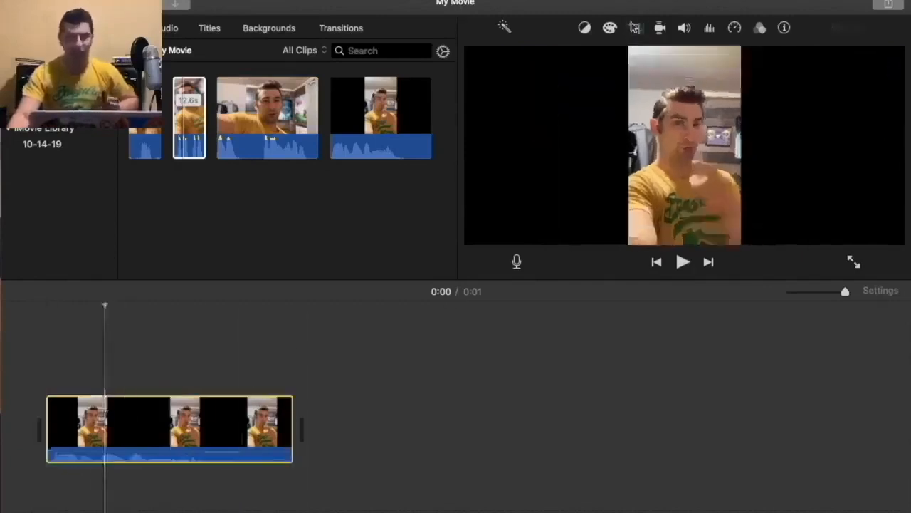
left_click(635, 28)
left_click(566, 56)
left_click_drag(540, 83, 697, 170)
left_click_drag(766, 205, 684, 146)
left_click(890, 54)
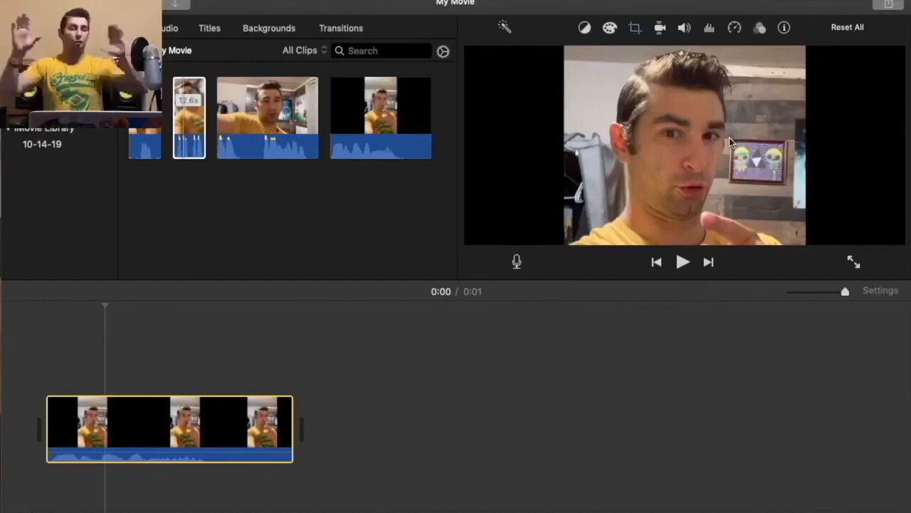
Tighten the crop frame to the vertical picture's width, center it over the face, and apply the crop
left_click(635, 27)
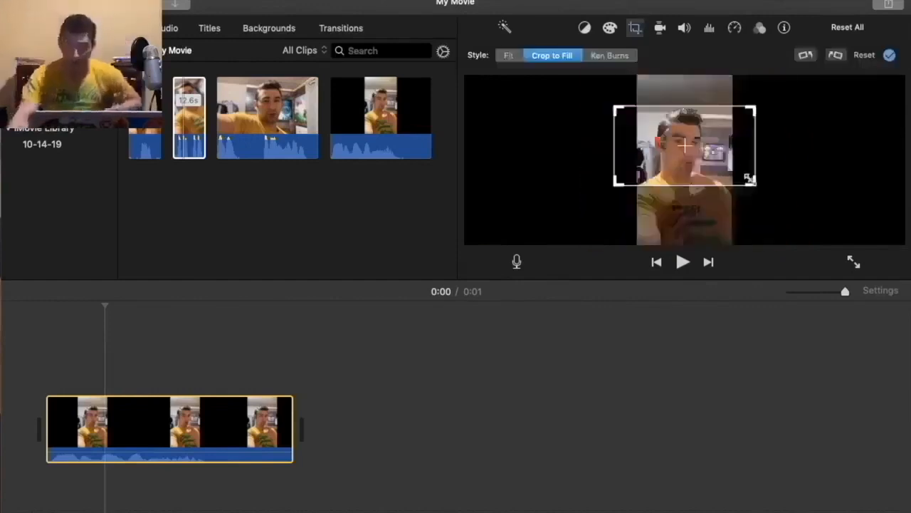
left_click_drag(757, 187, 721, 162)
left_click_drag(678, 142, 700, 145)
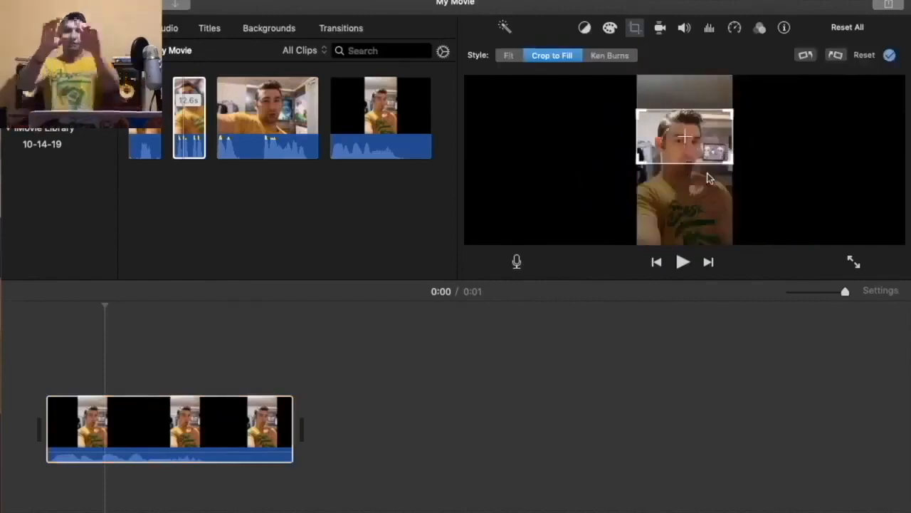
left_click_drag(712, 137, 712, 146)
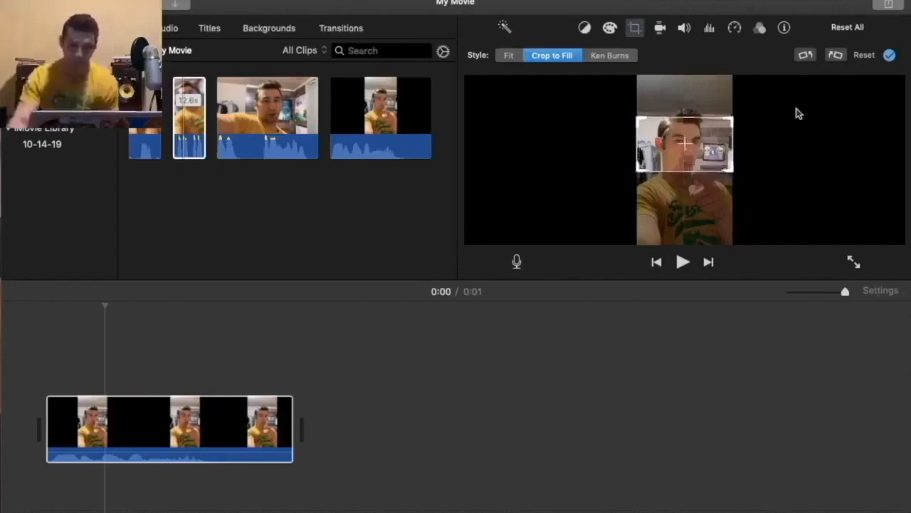
left_click(891, 55)
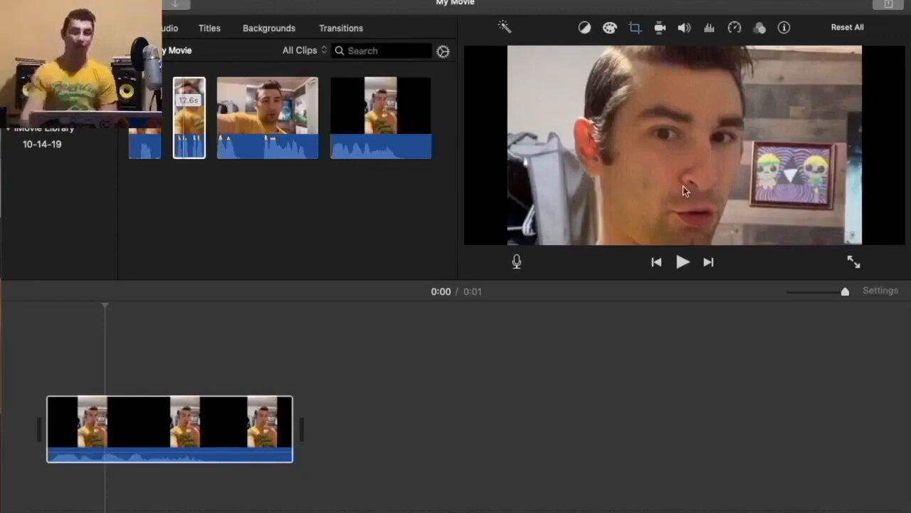
Switch the clip's crop style to Ken Burns and move the Start frame slightly up over the head
left_click(636, 29)
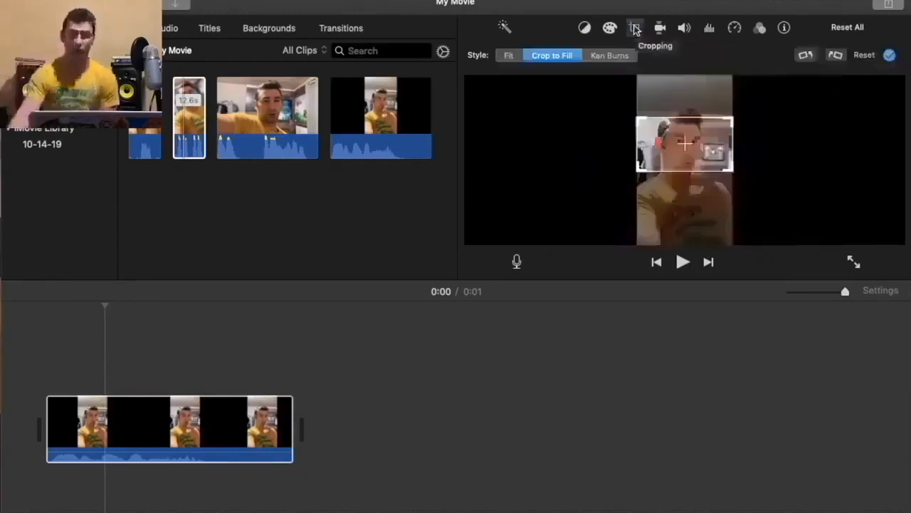
left_click(611, 56)
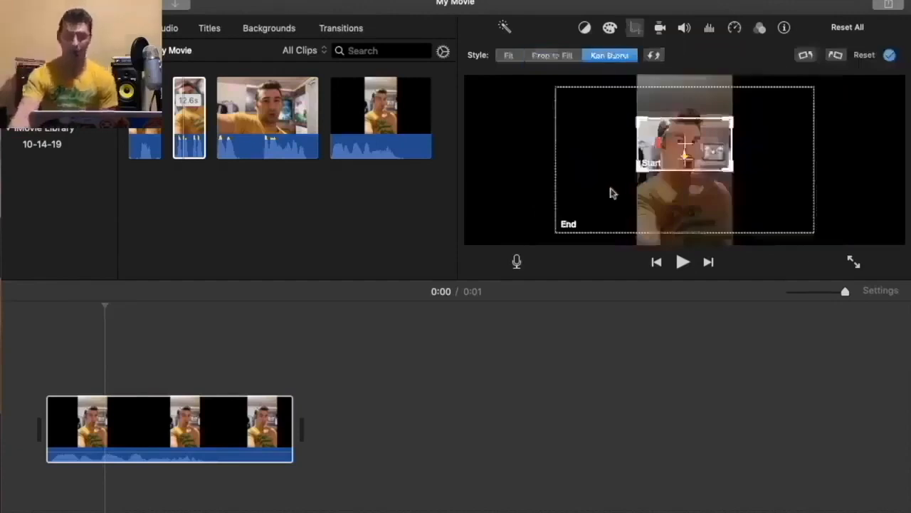
left_click_drag(680, 141, 681, 130)
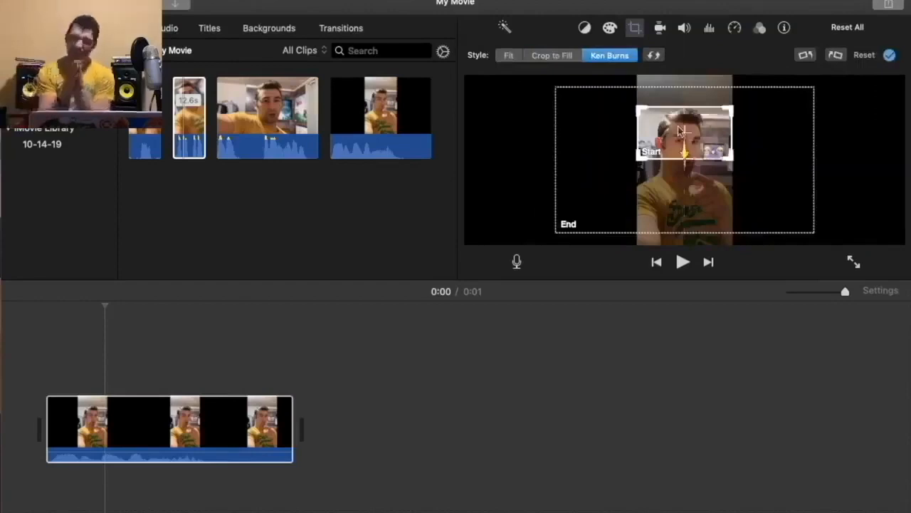
Shrink the Ken Burns End frame to the picture's width, place it over the shirt, and apply and play the effect
left_click(680, 200)
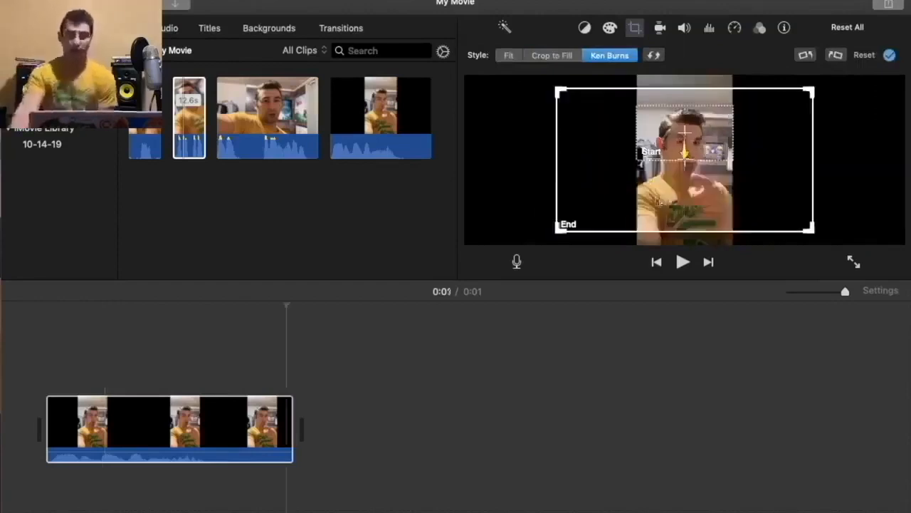
left_click_drag(559, 232, 590, 212)
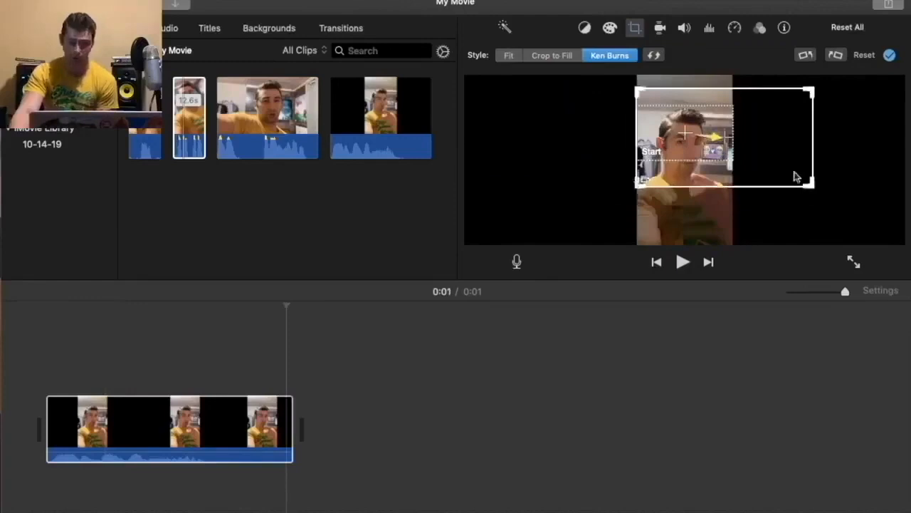
left_click_drag(810, 183, 745, 138)
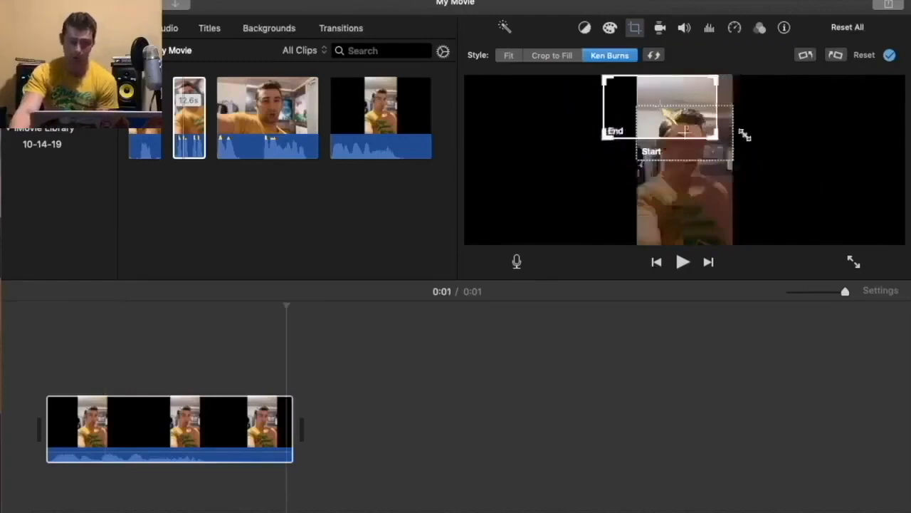
left_click_drag(690, 110, 720, 235)
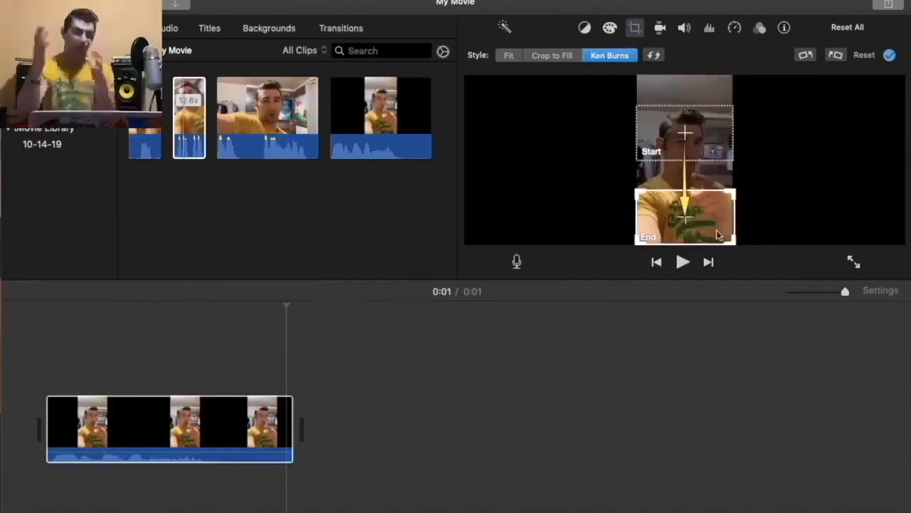
left_click(889, 55)
key("space")
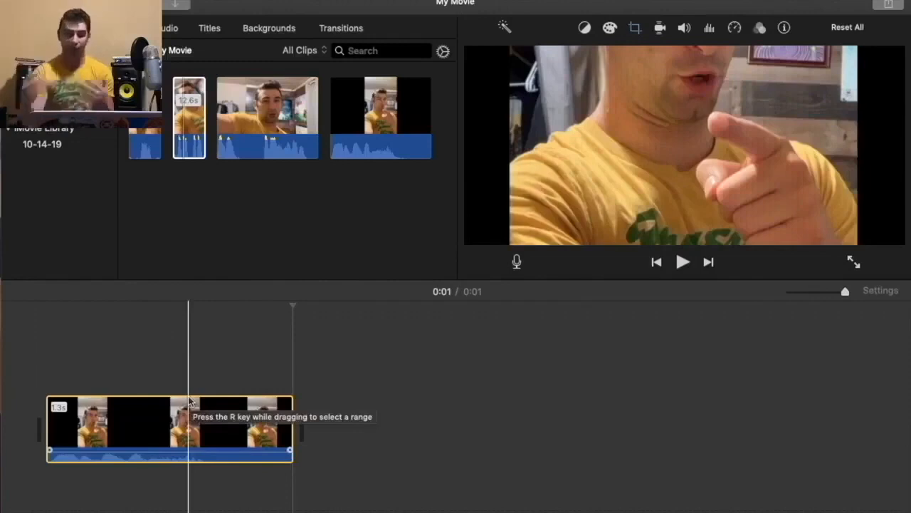
Swap the Ken Burns Start and End frames so the movement runs upward, and play the clip
left_click(635, 28)
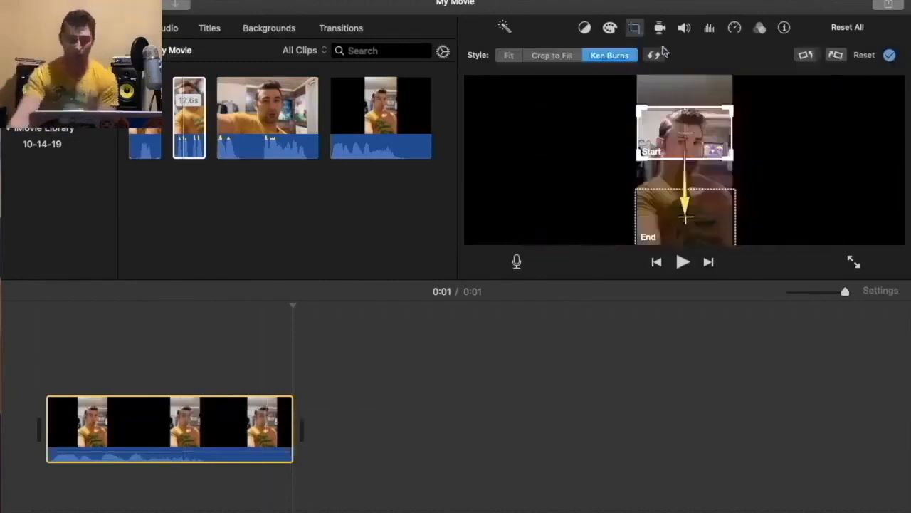
left_click(653, 55)
left_click(635, 28)
key("space")
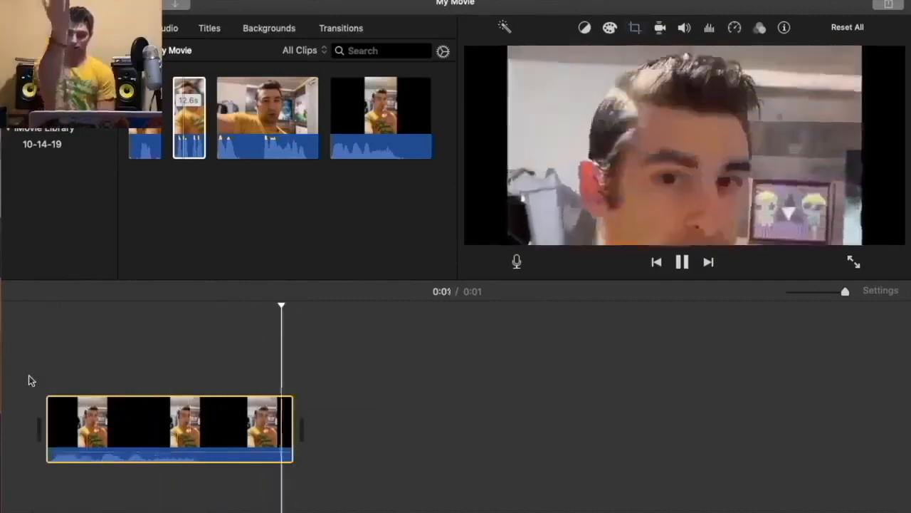
key("space")
Switch the clip's crop style to Crop to Fill, shift the frame partly off the picture's left edge, and apply it
left_click(636, 27)
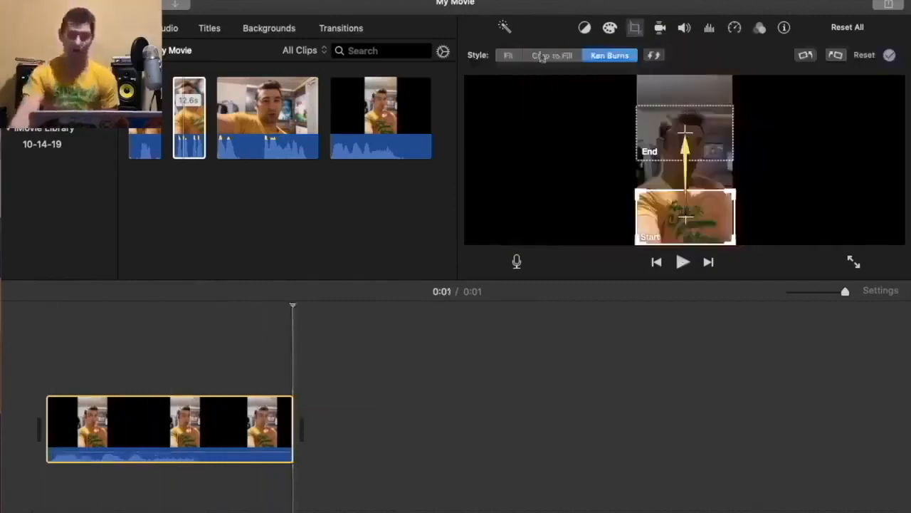
left_click(542, 57)
left_click_drag(685, 216, 630, 122)
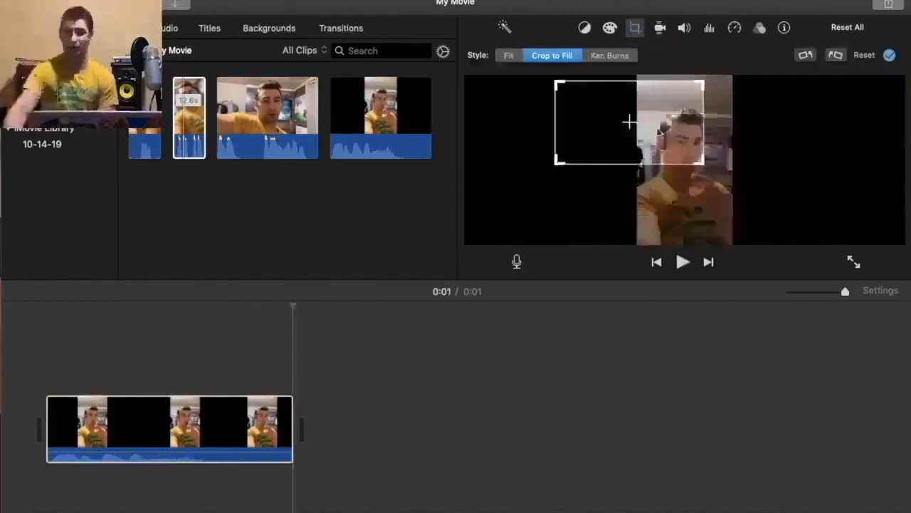
left_click(890, 55)
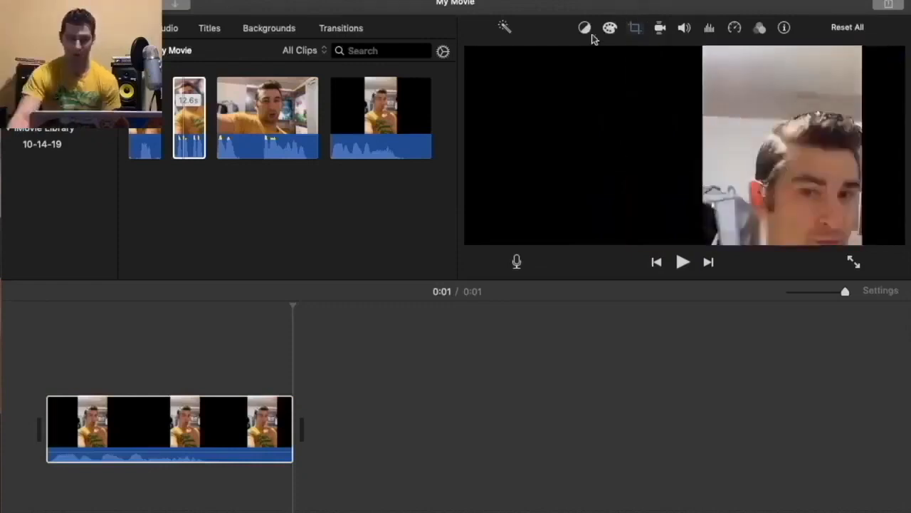
Switch the clip to Ken Burns, place the End frame over the shirt extending past the picture's right edge, apply it, and play the clip
left_click(639, 29)
left_click(597, 56)
left_click_drag(710, 142, 767, 210)
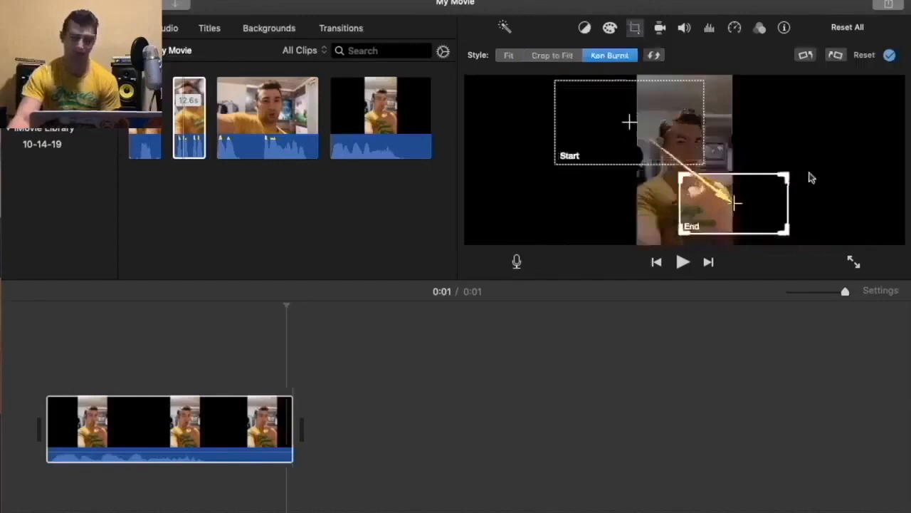
left_click(890, 54)
key("space")
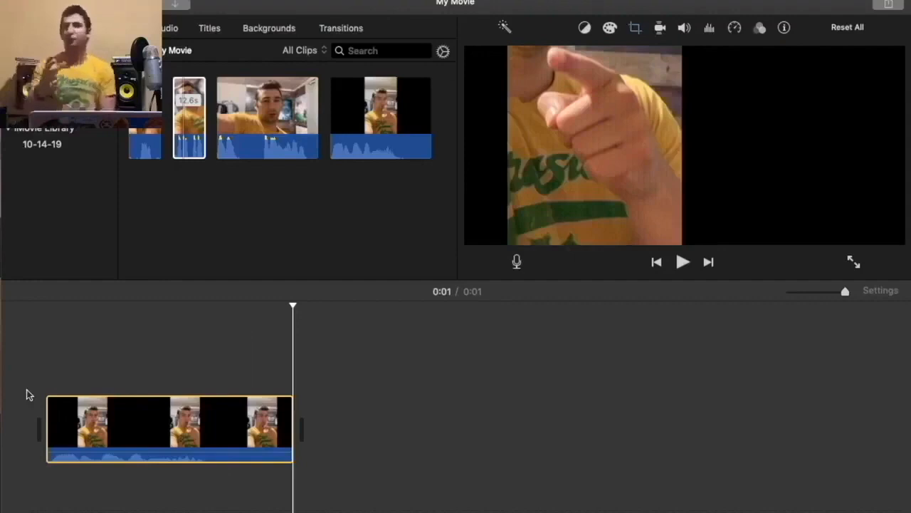
Duplicate the vertical clip and place the copy directly after the original in the timeline
left_click(437, 421)
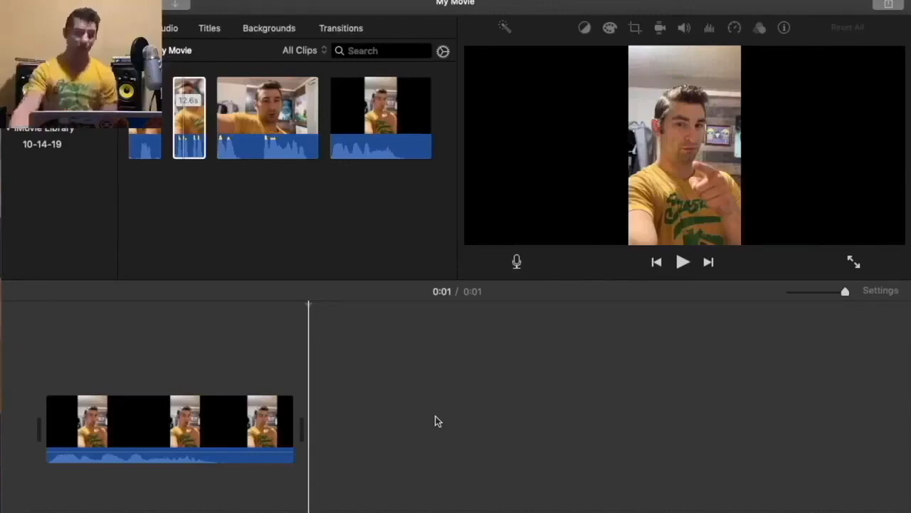
left_click(232, 426)
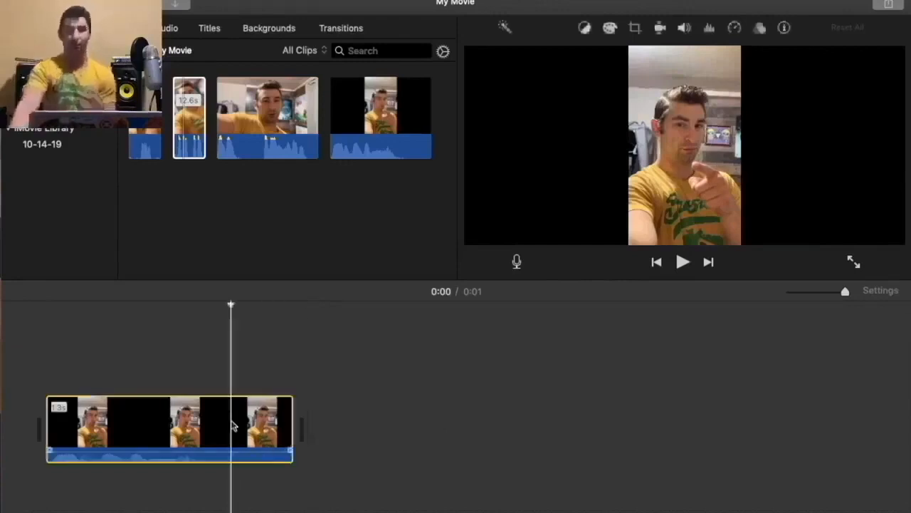
left_click_drag(187, 423, 556, 391)
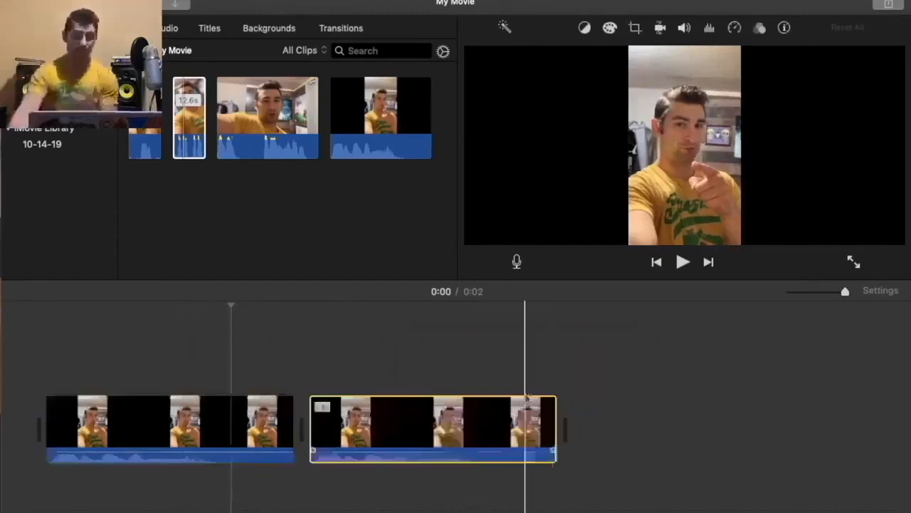
Set the first clip to Crop to Fill, tighten the frame to the vertical picture's width over the face, and apply it
left_click(164, 419)
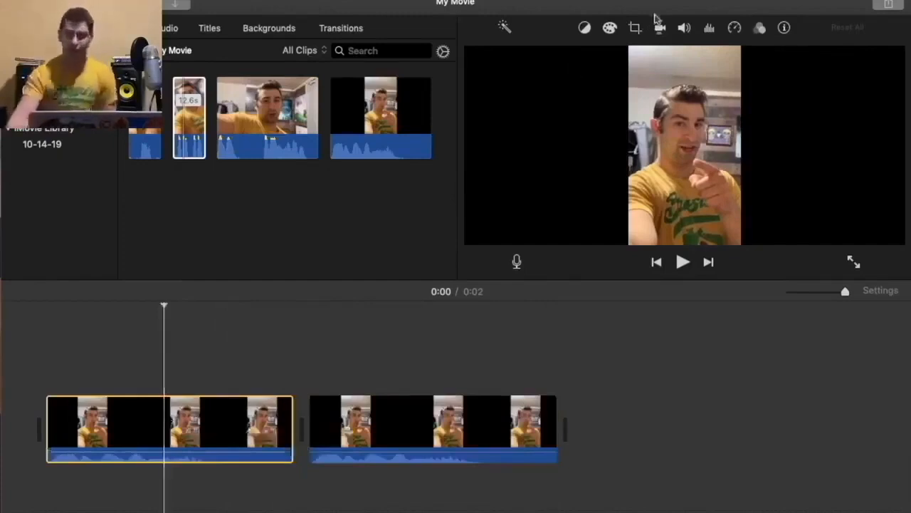
left_click(635, 28)
left_click(551, 56)
left_click_drag(831, 241, 712, 122)
mouse_move(738, 164)
left_mouse_down()
mouse_move(719, 150)
mouse_move(734, 166)
left_mouse_up()
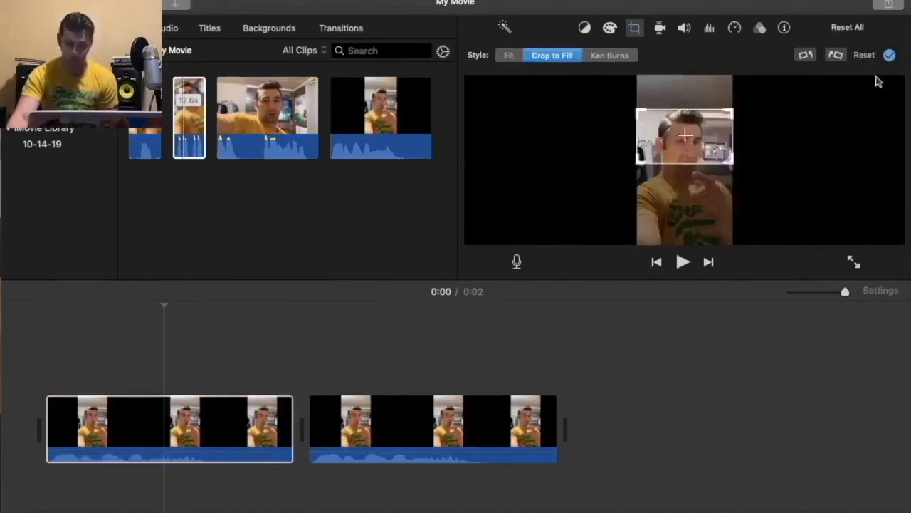
left_click(889, 55)
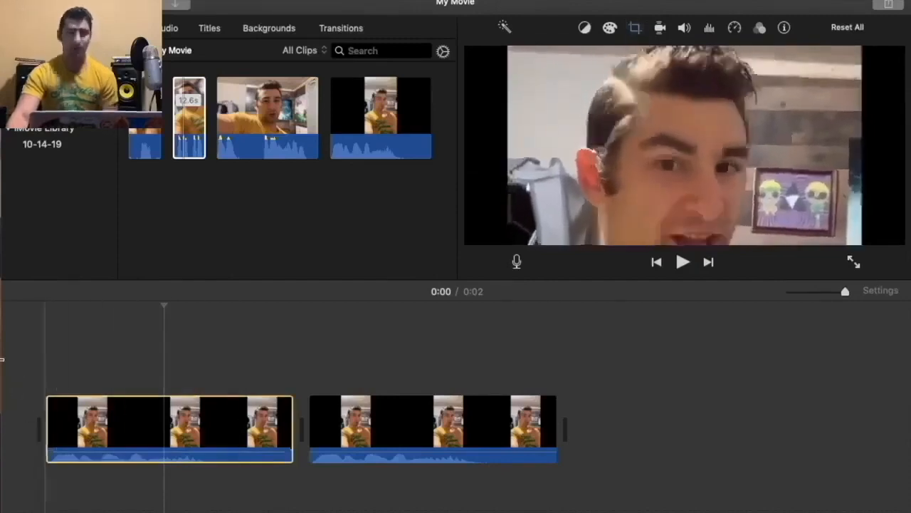
Move the uncropped duplicate onto the track above the cropped clip, aligned with its start
left_click(343, 399)
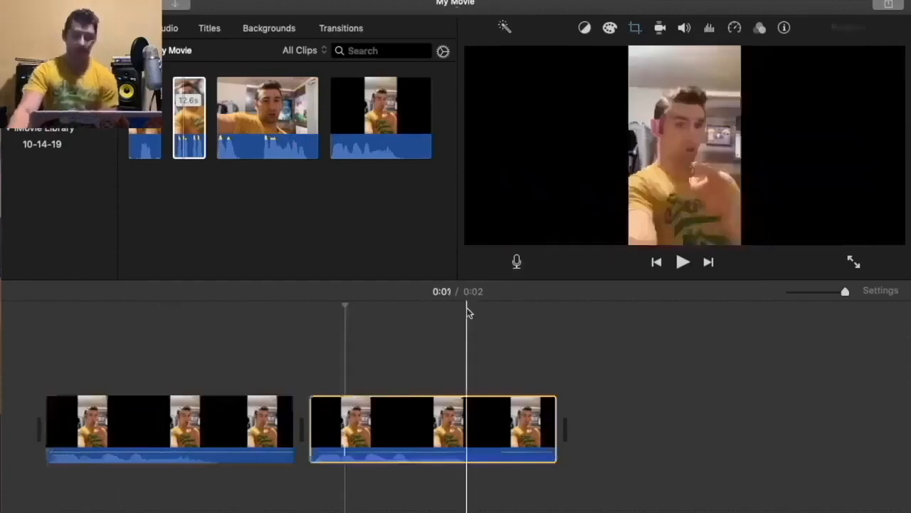
left_click_drag(372, 413, 98, 346)
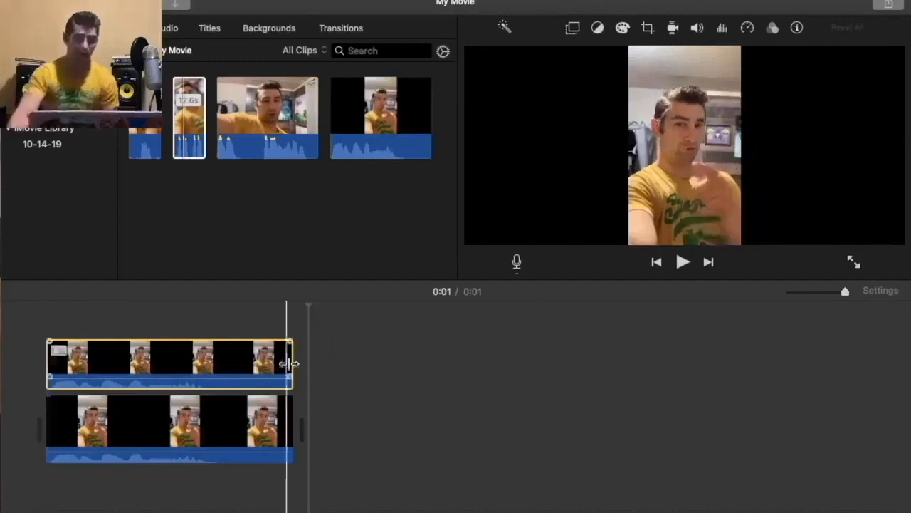
Set the upper clip's overlay type to Green/Blue Screen
left_click_drag(89, 356, 109, 356)
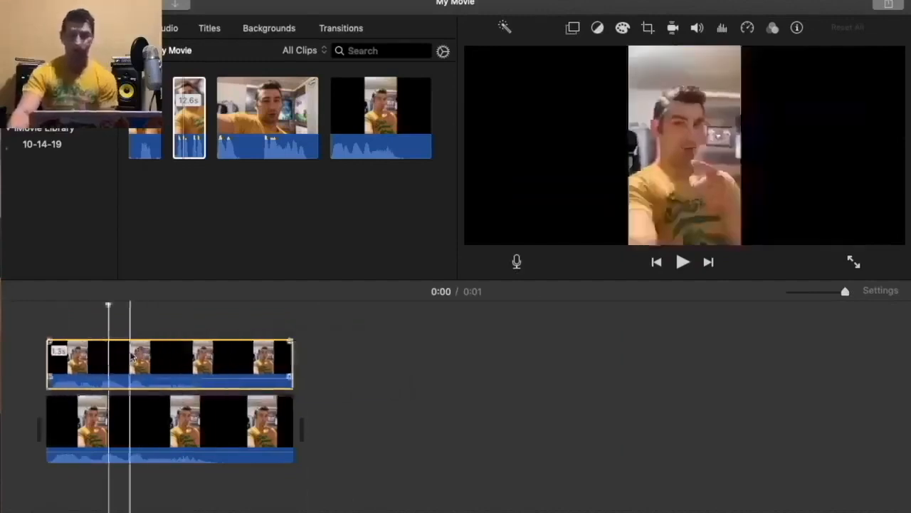
left_click(574, 28)
left_click(529, 55)
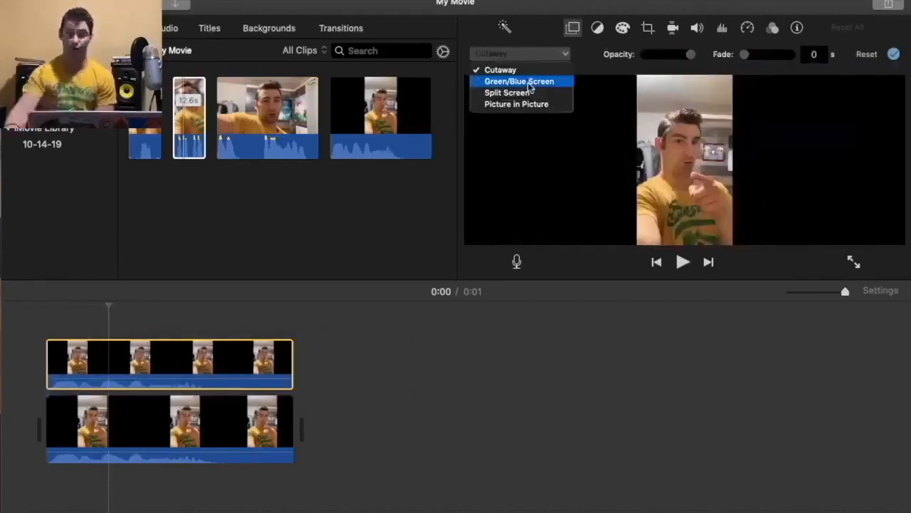
left_click(530, 82)
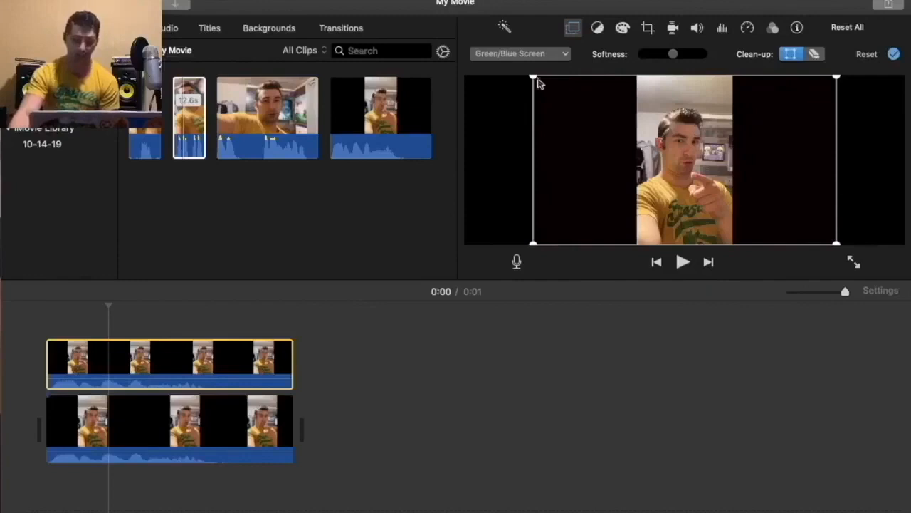
Pull the four clean-up crop corners in to the edges of the vertical picture to remove its black sides, and apply the overlay
left_click_drag(536, 79, 639, 63)
left_click_drag(534, 244, 637, 256)
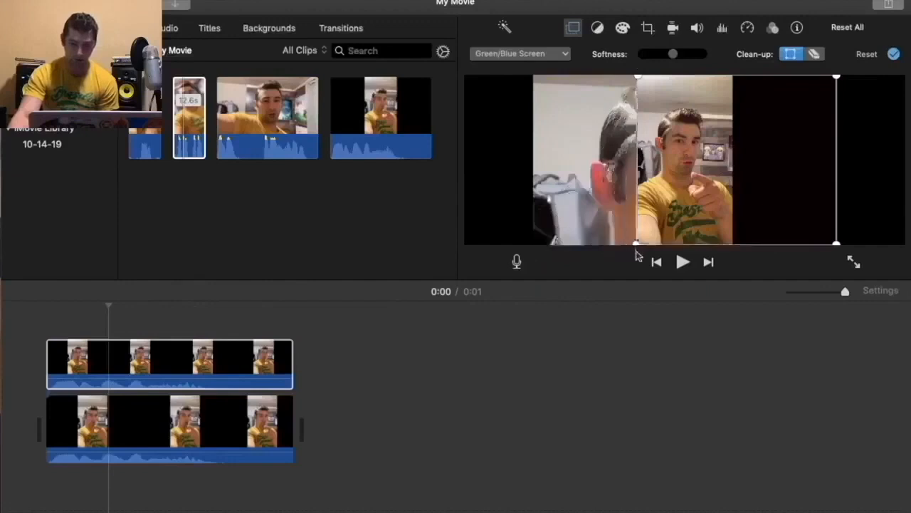
left_click_drag(836, 76, 737, 69)
left_click_drag(834, 244, 734, 263)
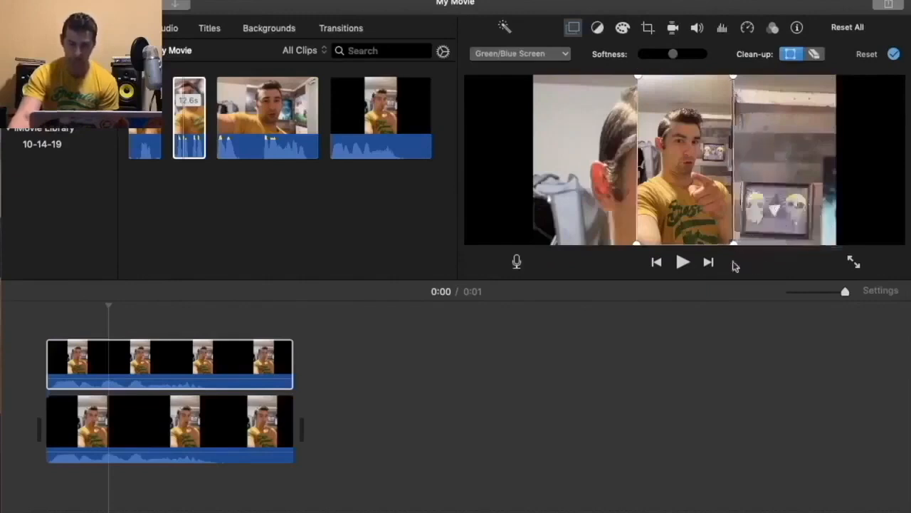
left_click(894, 53)
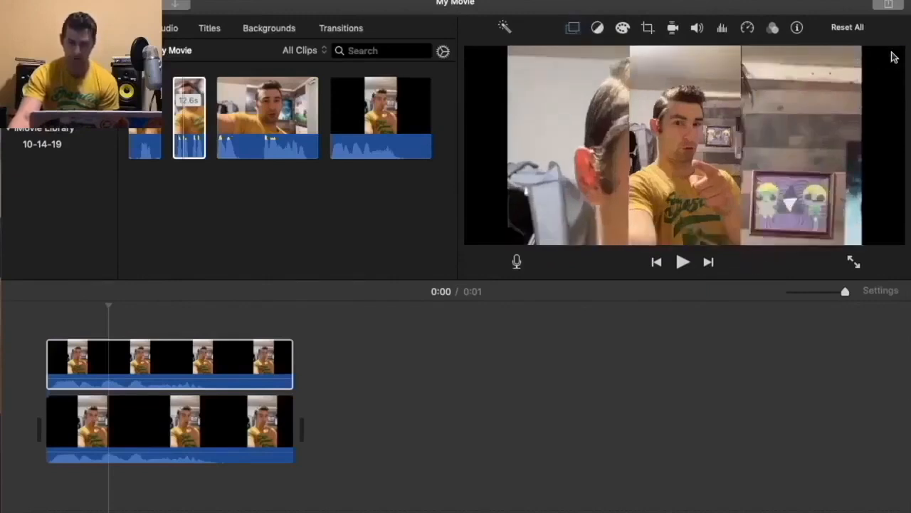
Nudge the overlay crop's right edge slightly inward, apply the change, and play the layered clips
left_click(572, 28)
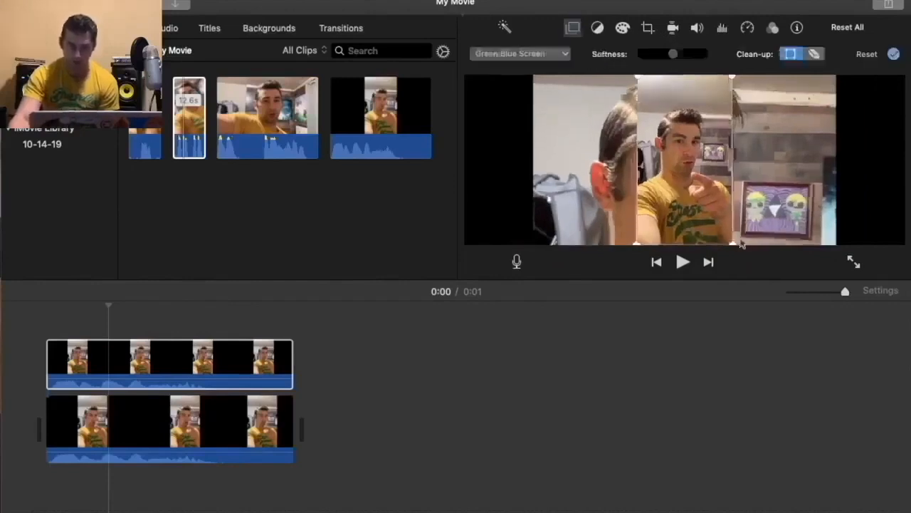
left_click_drag(731, 244, 730, 249)
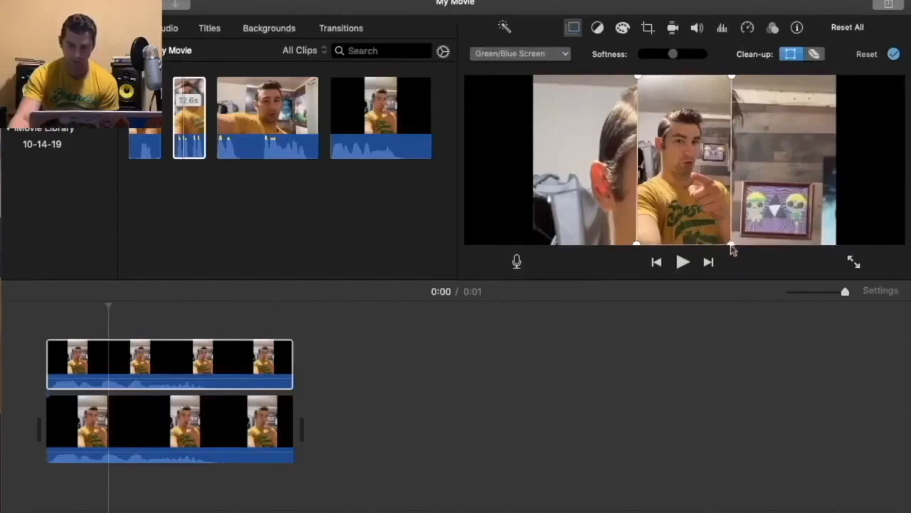
left_click(895, 55)
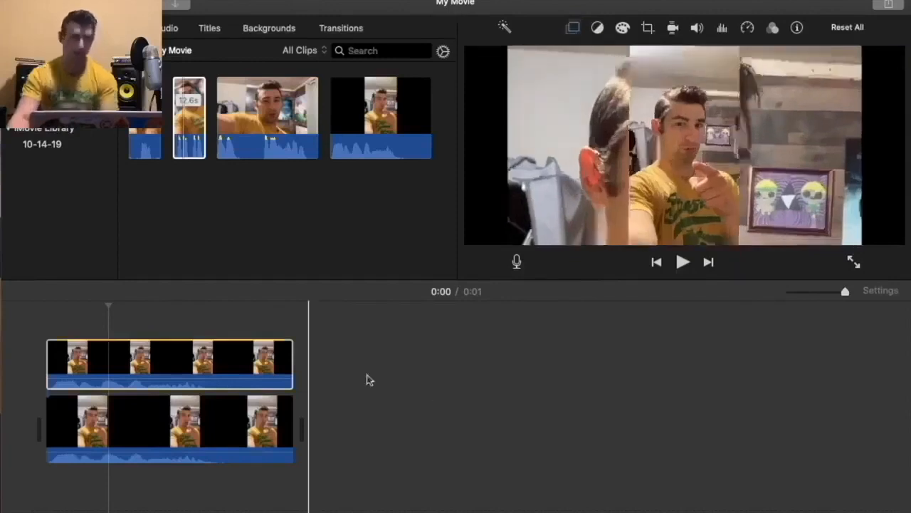
key("space")
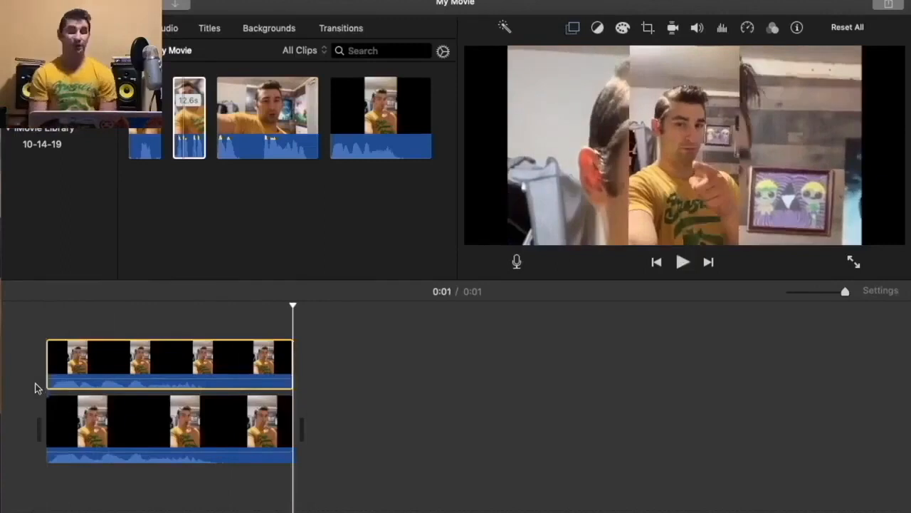
Select the upper clip, raise its Green/Blue Screen Softness to the maximum, and apply it
left_click(113, 406)
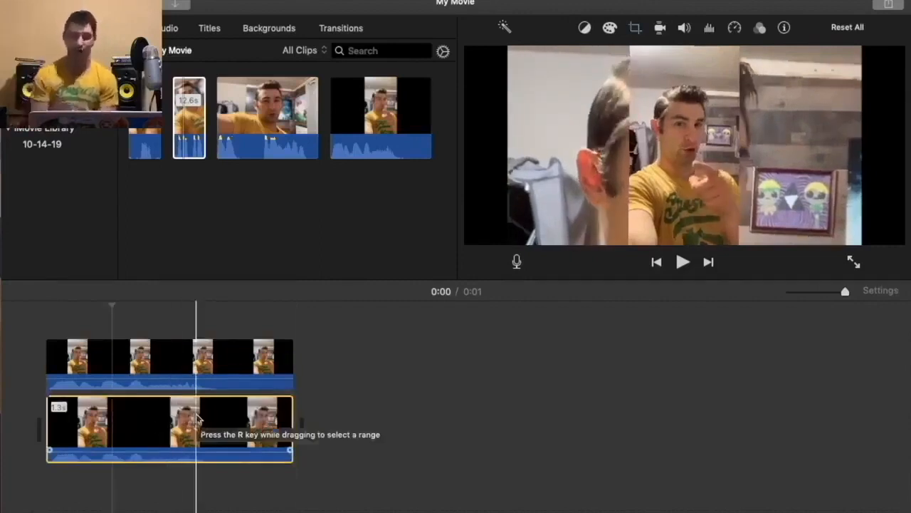
left_click(154, 356)
left_click(574, 29)
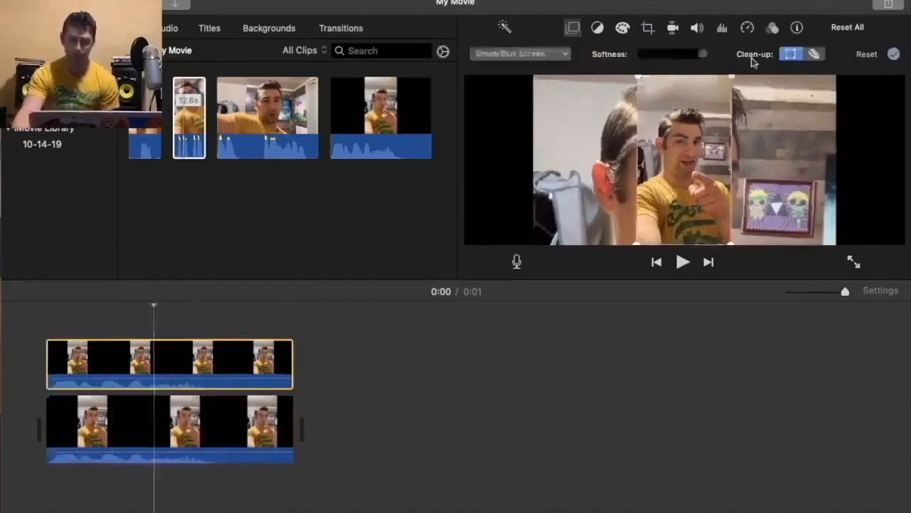
left_click_drag(641, 56, 704, 56)
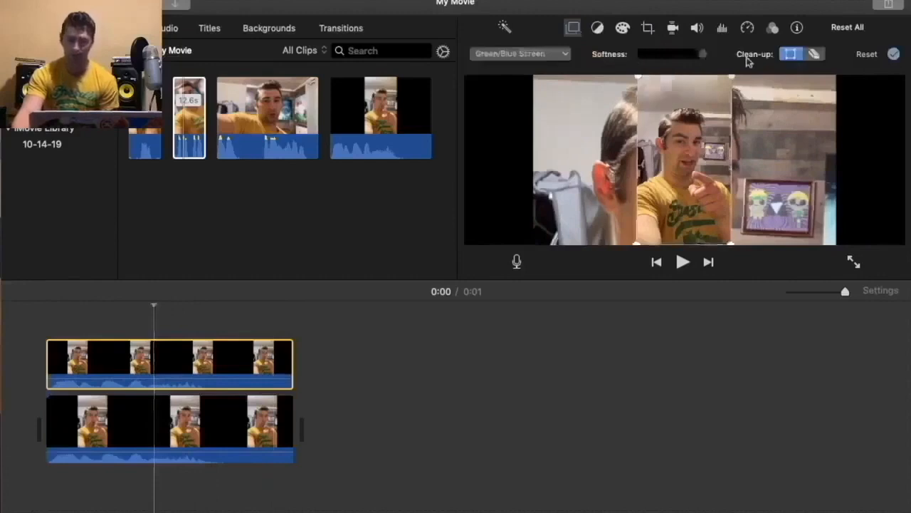
left_click(894, 54)
left_click(112, 385)
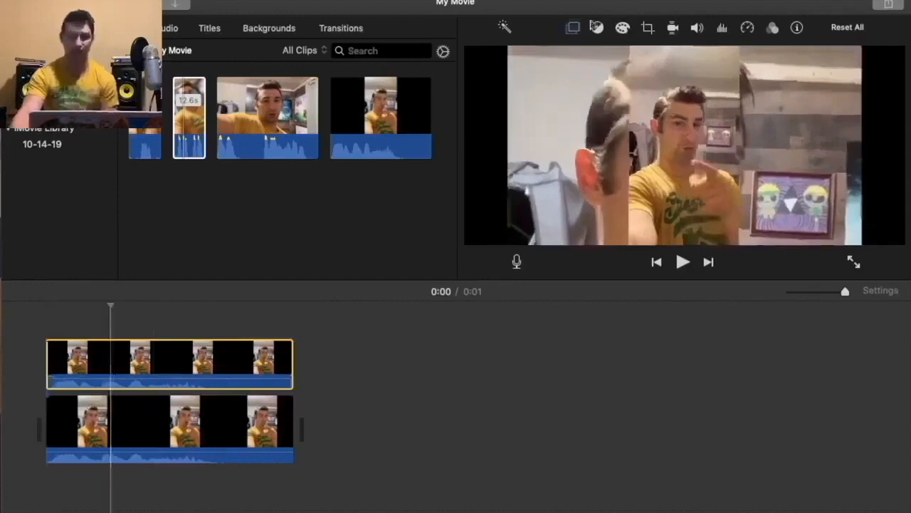
left_click(573, 27)
left_click(191, 437)
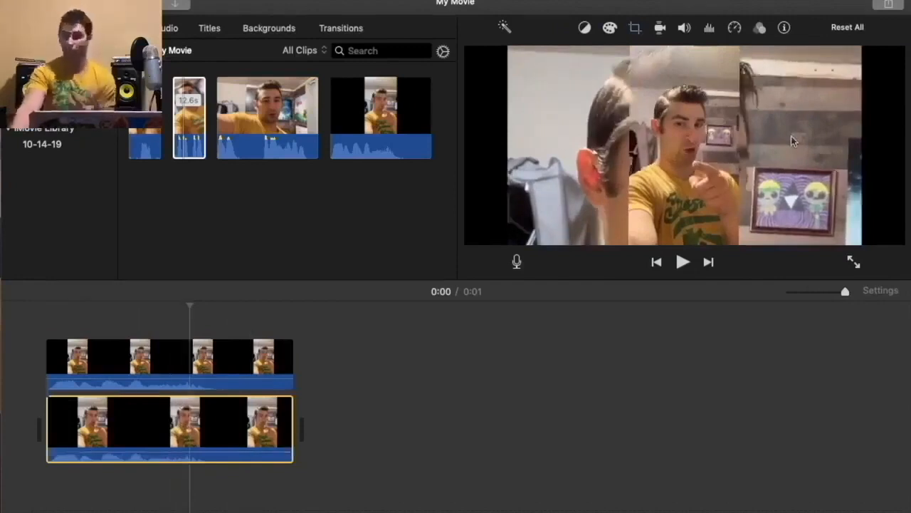
left_click(205, 360)
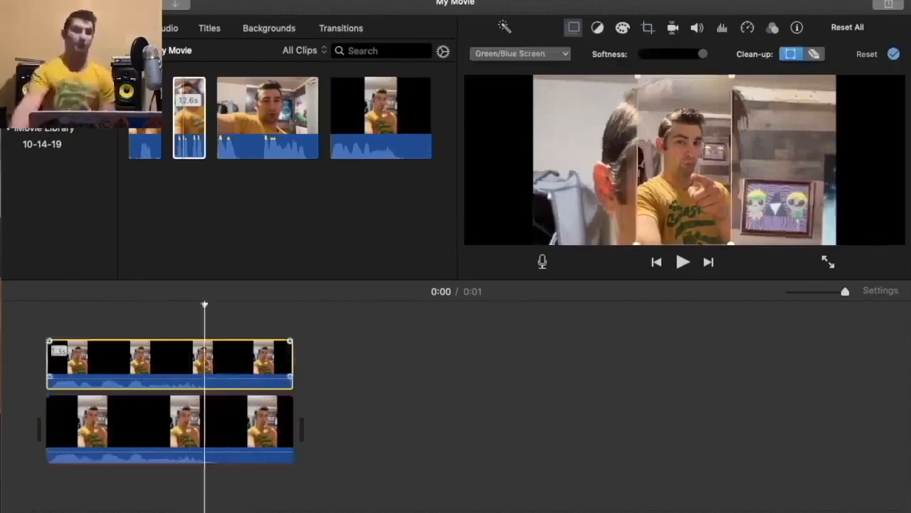
left_click(180, 425)
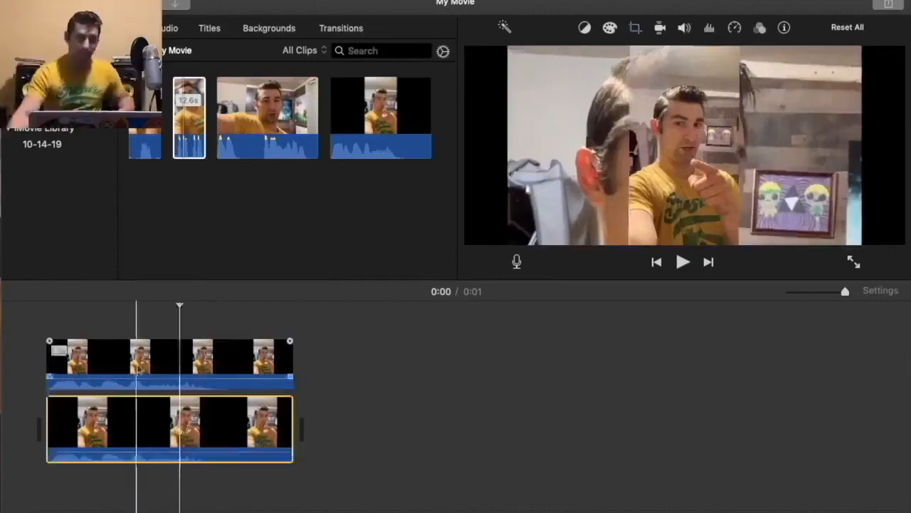
Select the upper clip and lower its Green/Blue Screen Softness to the minimum
left_click(140, 359)
left_click_drag(703, 55, 539, 53)
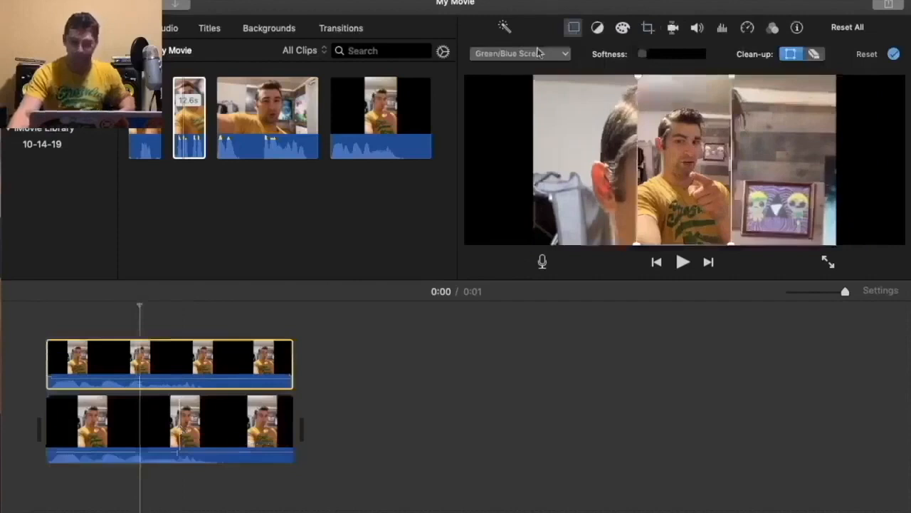
Try the clean-up eraser on the wall beside the head in the overlay, return to the crop clean-up, and close the overlay settings
left_click(814, 54)
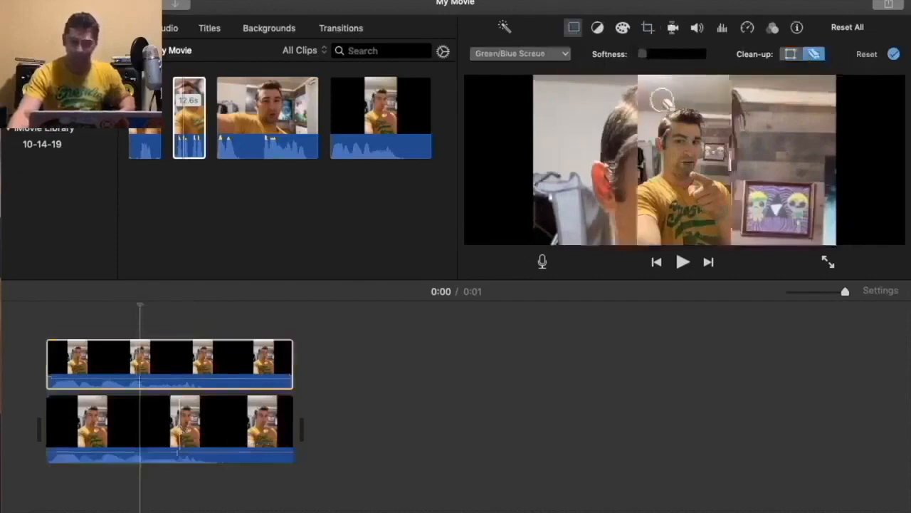
left_click(713, 114)
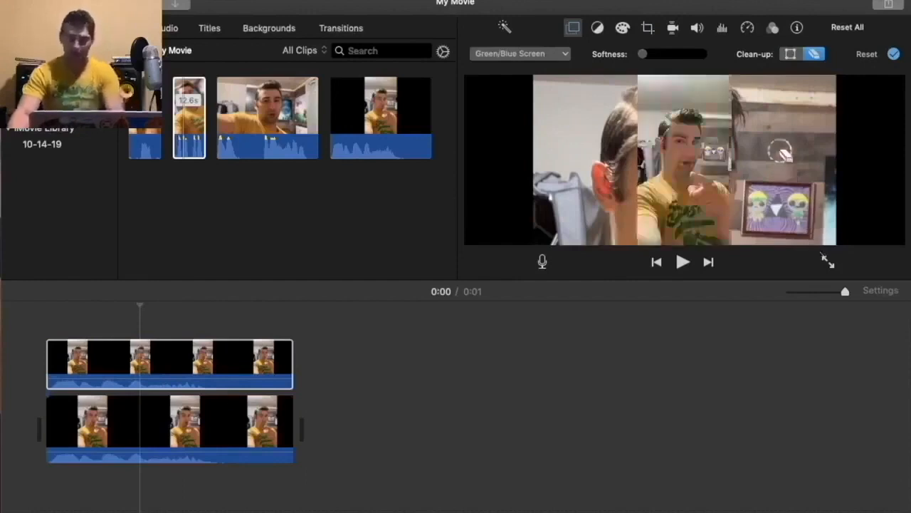
left_click(793, 55)
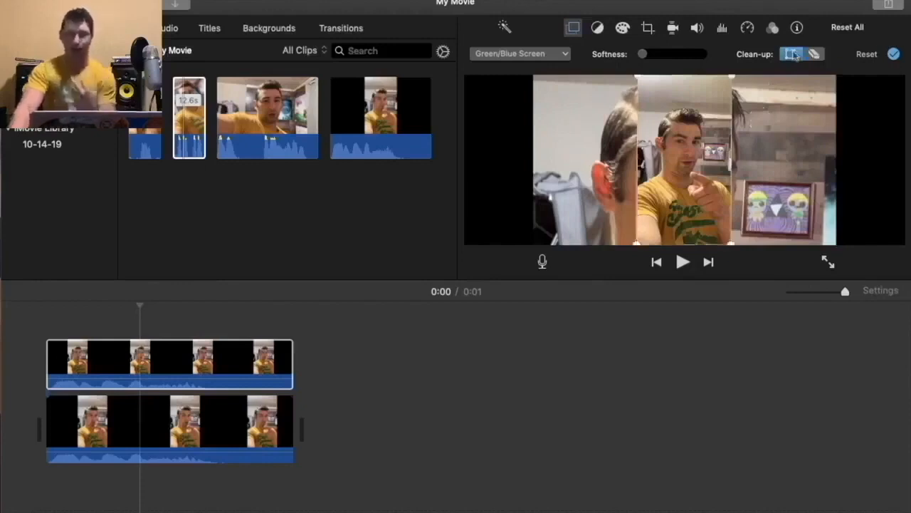
left_click(574, 28)
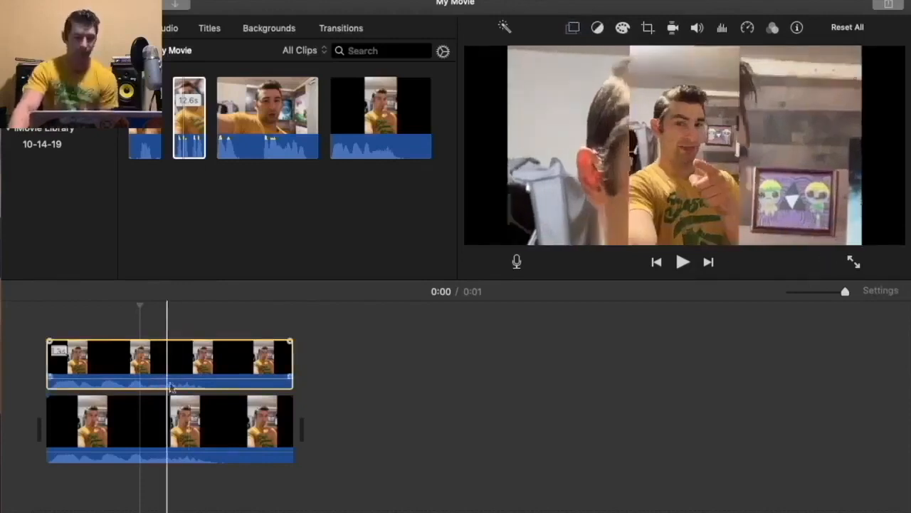
Preview the available clip filters on the lower clip and close the filter chooser without applying one
left_click(181, 427)
left_click(761, 27)
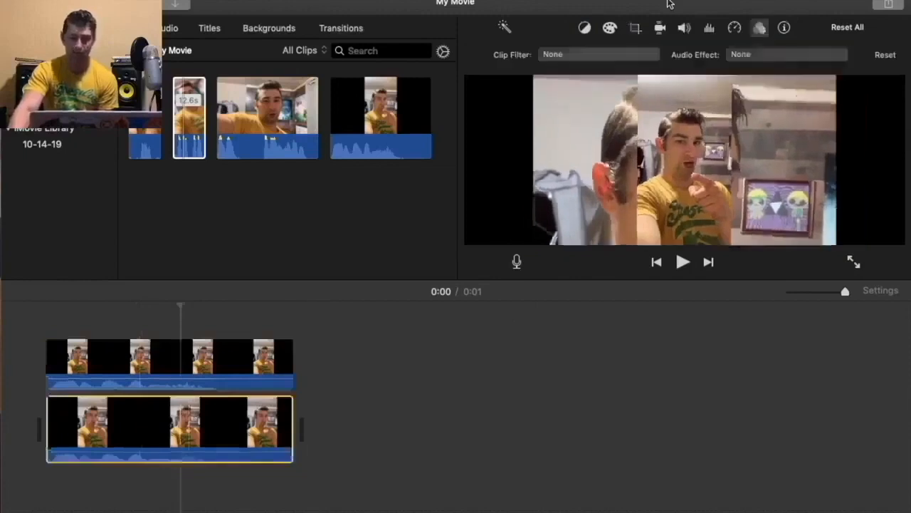
left_click(604, 55)
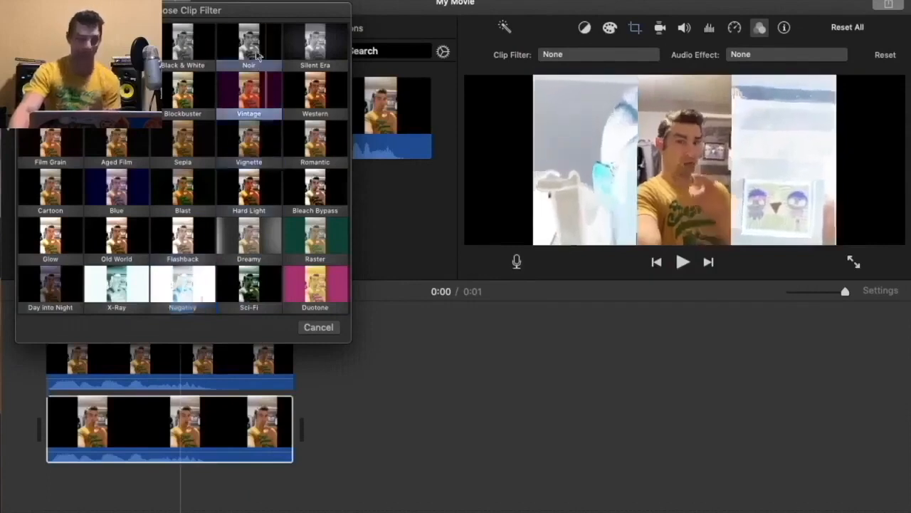
left_click(317, 329)
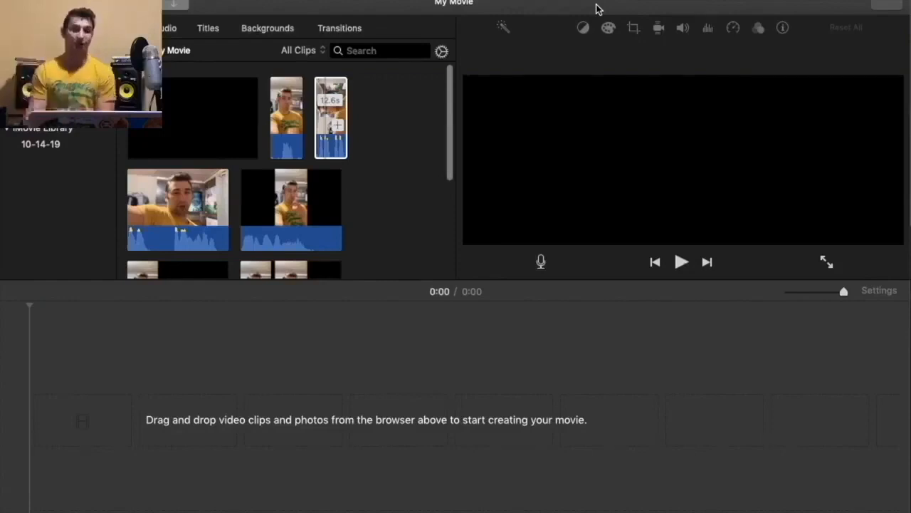
Add the black image B from the desktop to the empty timeline and layer V.mp4 above its start
left_click_drag(597, 7, 463, 3)
left_click_drag(680, 5, 550, 5)
left_click_drag(691, 178, 277, 372)
left_click_drag(244, 4, 494, 4)
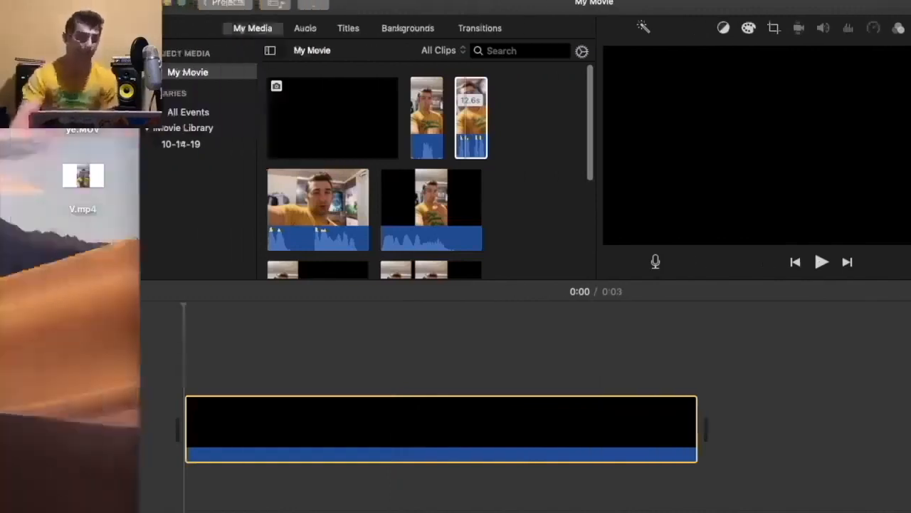
left_click_drag(95, 165, 185, 352)
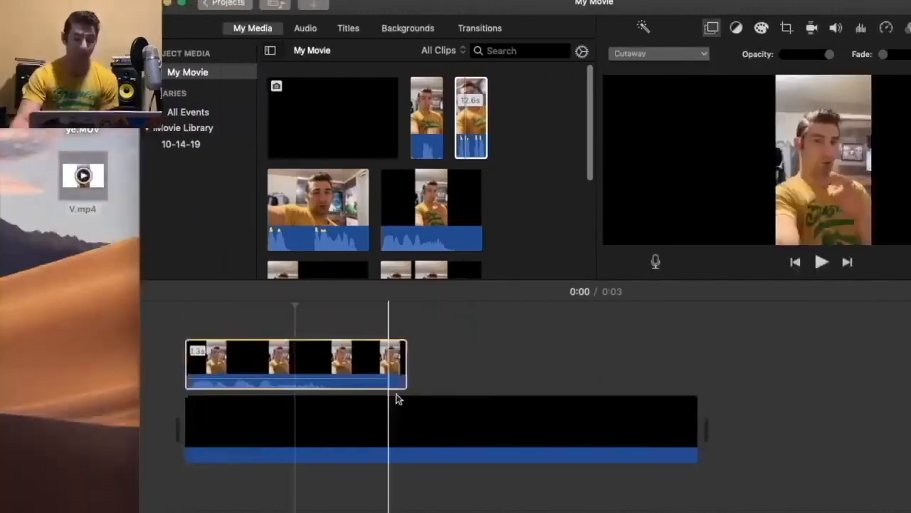
Split the black clip where the upper clip ends and delete the leftover part
left_click(407, 417)
key("super+b")
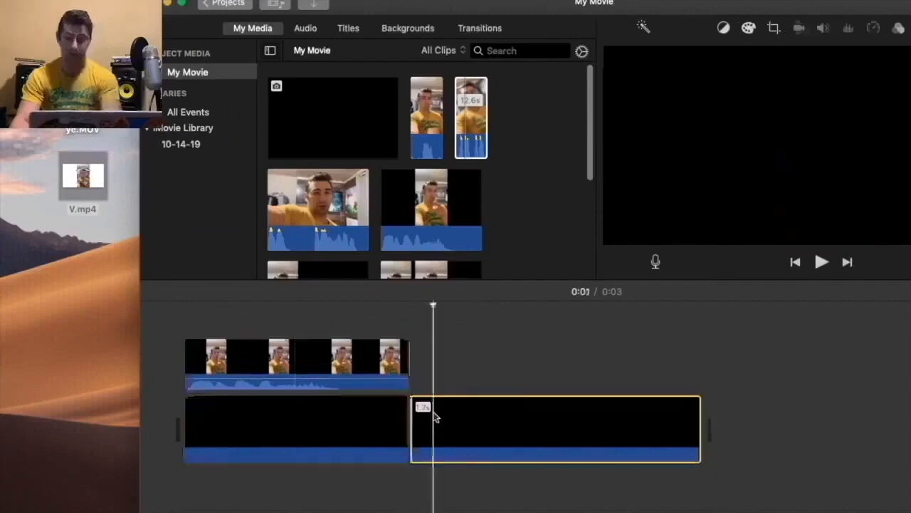
key("Delete")
Select the upper clip and set its overlay mode to Picture in Picture
left_click(366, 363)
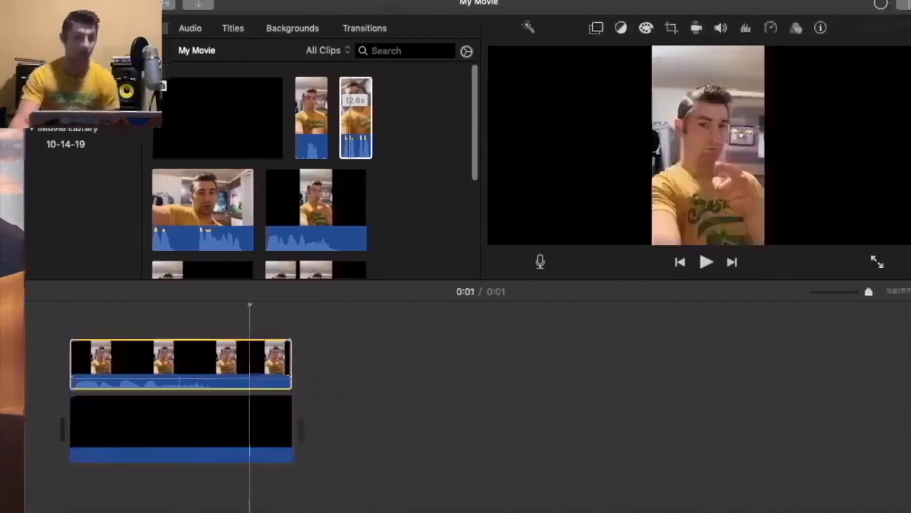
left_click(577, 28)
left_click(527, 53)
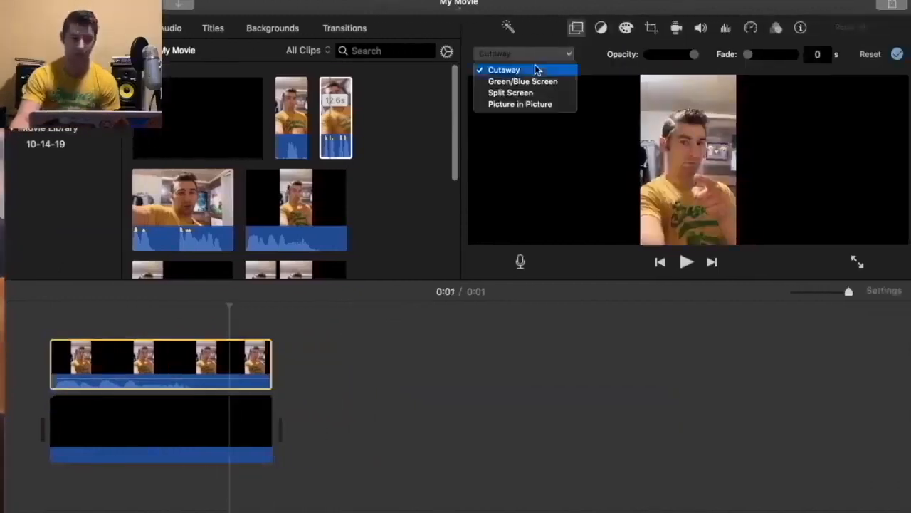
left_click(535, 108)
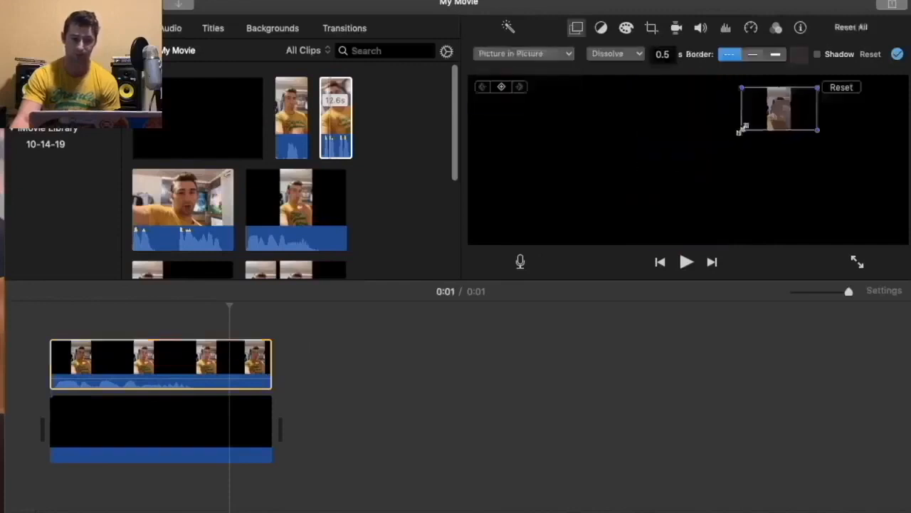
Enlarge the inset to full frame height with a 0 s dissolve, place its video in the left third, apply it, and play it
left_click_drag(741, 129, 596, 211)
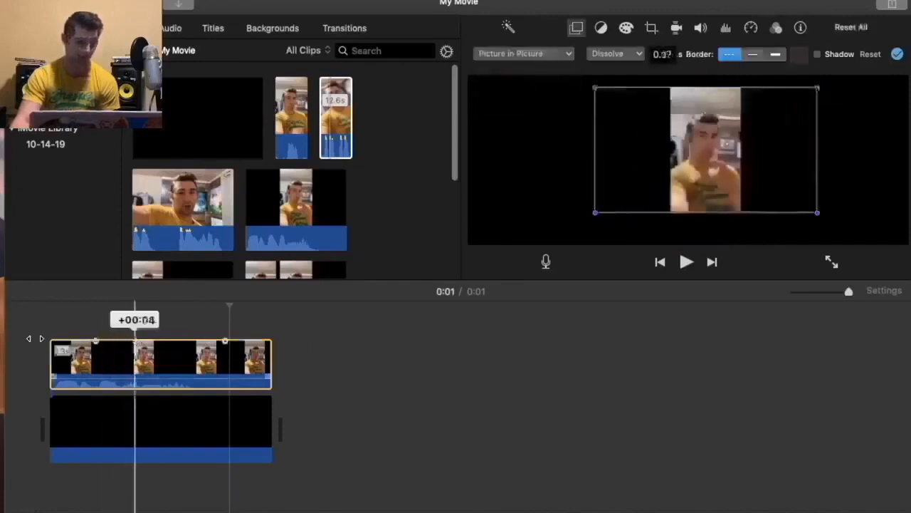
left_click_drag(643, 165, 674, 154)
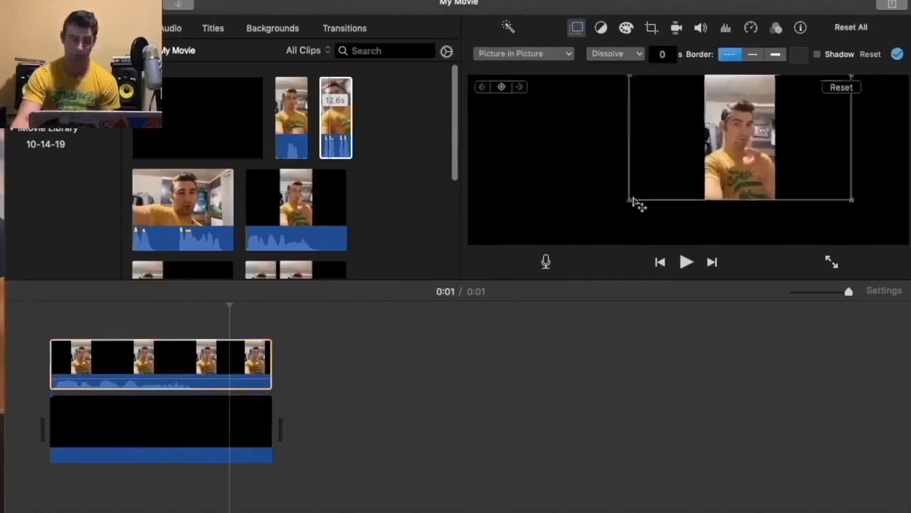
left_click_drag(628, 201, 547, 236)
left_click_drag(730, 196, 631, 186)
left_click(897, 54)
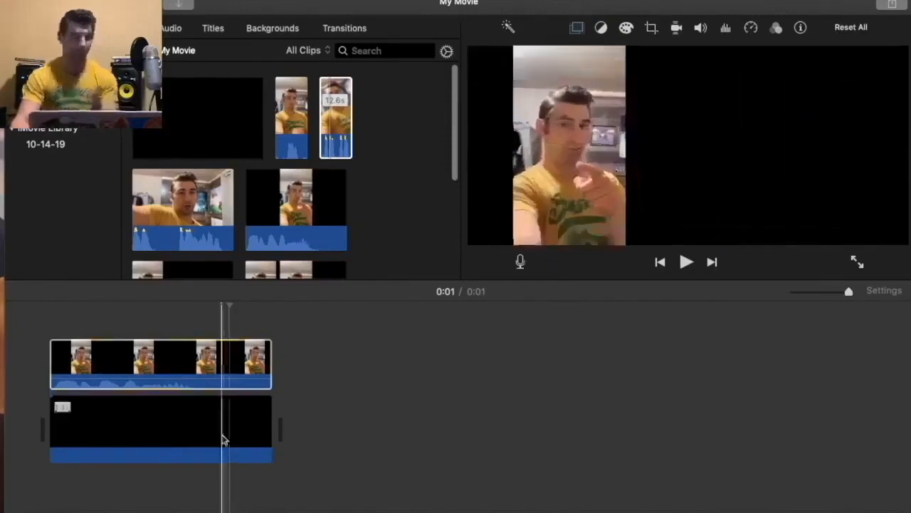
key("space")
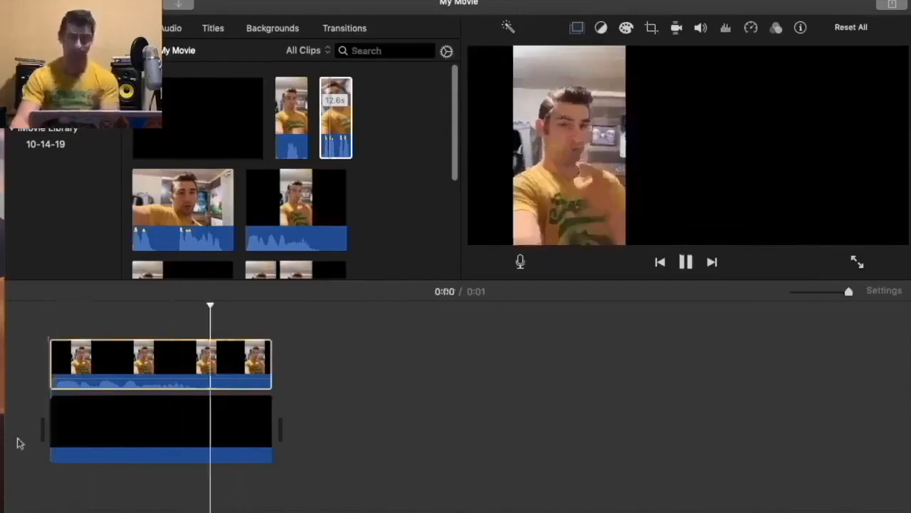
Export the left-third movie as a video file named 1
left_click(890, 6)
left_click(673, 148)
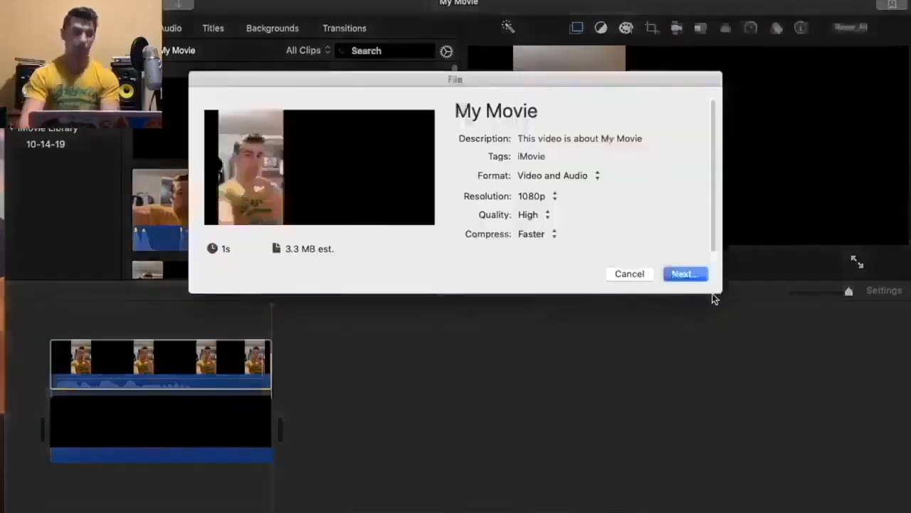
key("Return")
type("1")
key("Return")
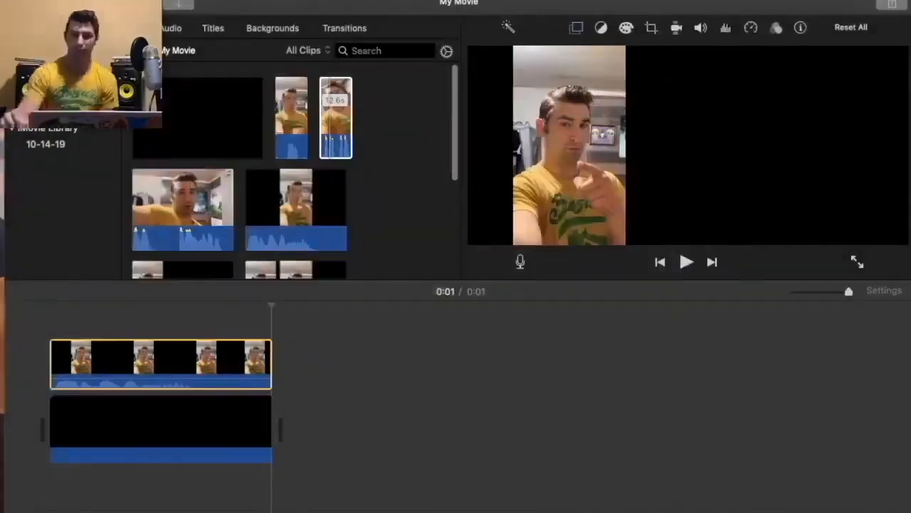
Clear all clips from the timeline and add the exported 1.mp4 from the desktop
left_click(870, 13)
left_click(220, 312)
key("super+a")
key("Delete")
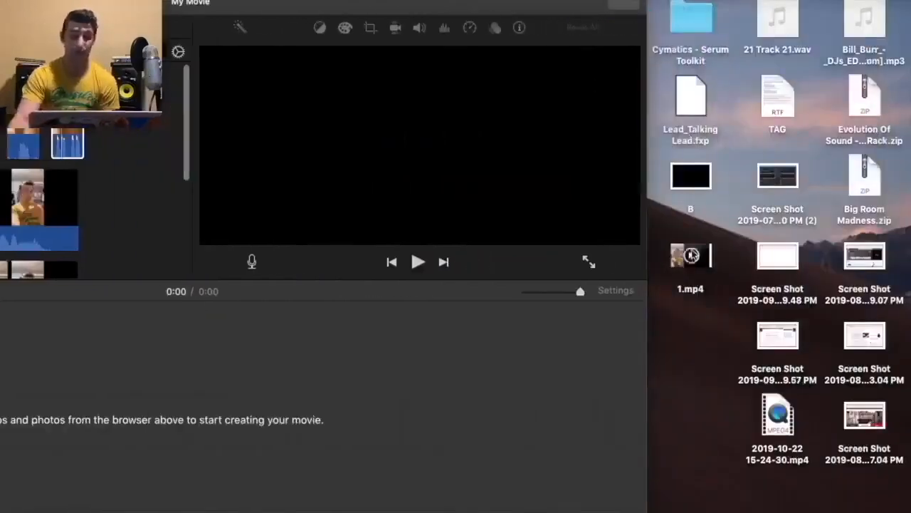
left_click_drag(692, 255, 463, 335)
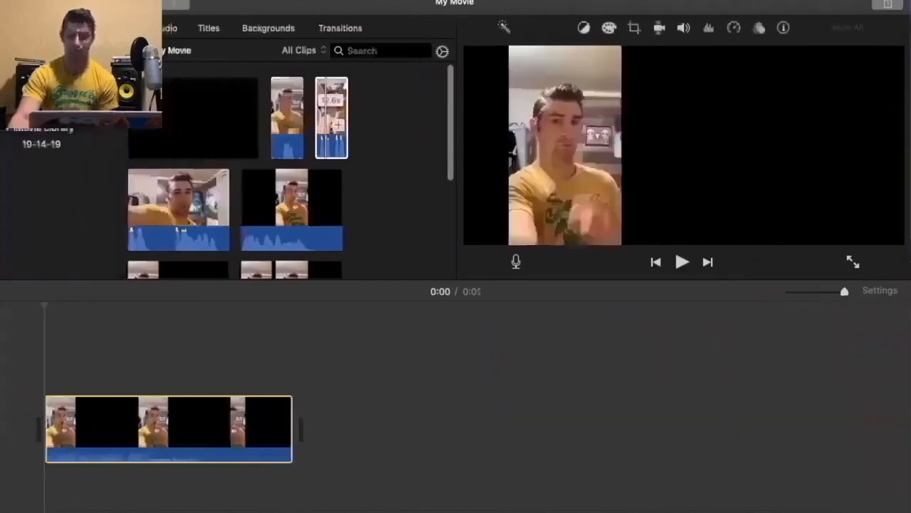
Layer V.mp4 from the desktop above the 1.mp4 clip and set its overlay mode to Picture in Picture
left_click_drag(217, 12, 393, 11)
left_click_drag(84, 176, 266, 318)
left_click_drag(458, 12, 282, 12)
left_click(525, 55)
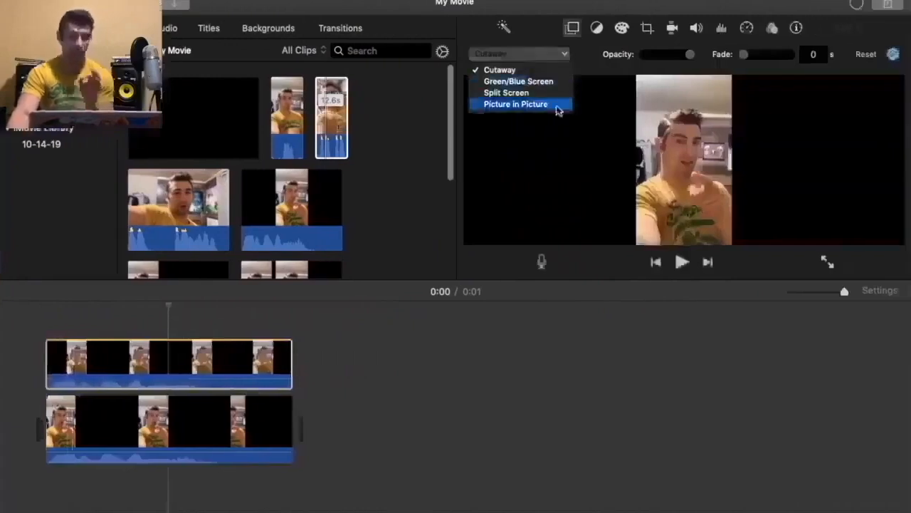
left_click(558, 110)
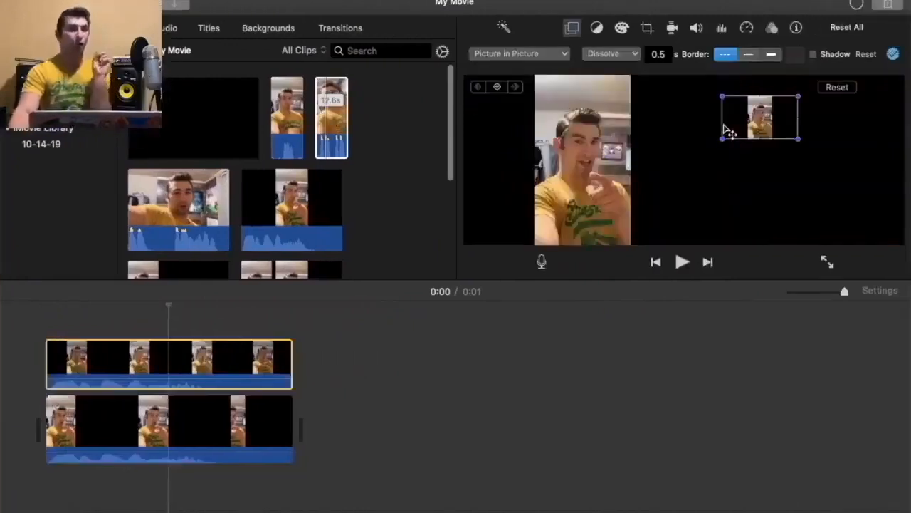
Enlarge the inset to full frame height, place its video in the right third of the frame, and apply it
left_click_drag(781, 117, 819, 92)
left_click_drag(765, 128, 594, 215)
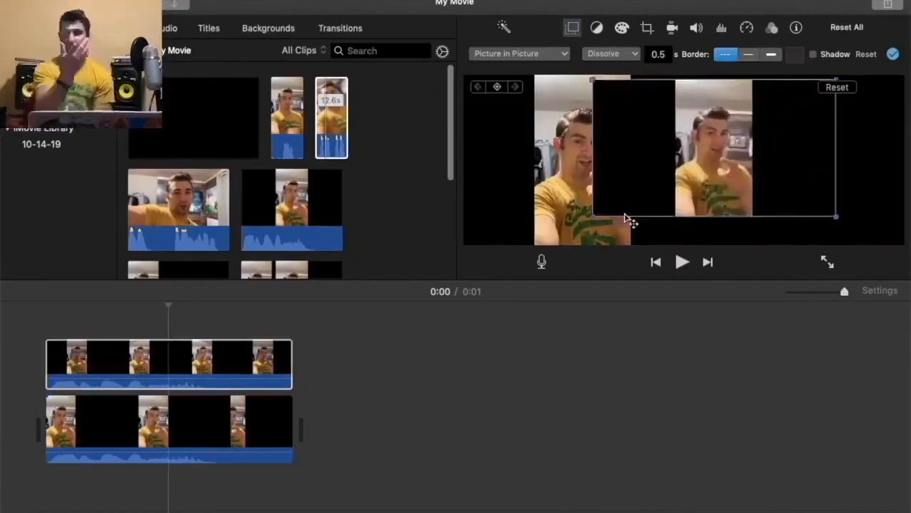
left_click_drag(596, 216, 698, 189)
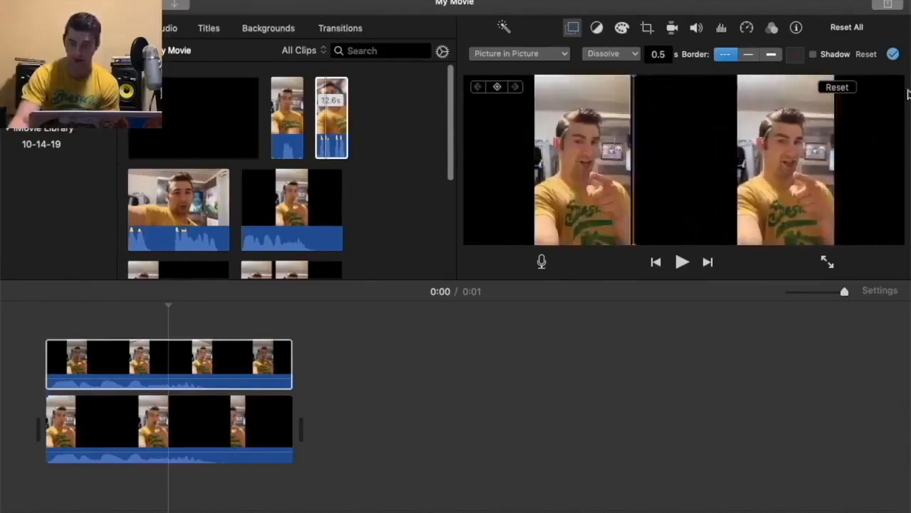
left_click(894, 55)
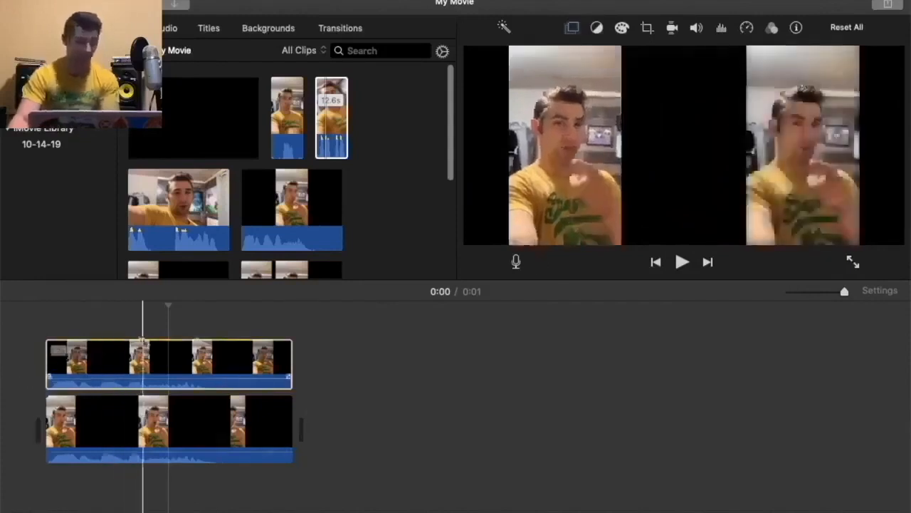
Remove the upper clip's dissolve, mute its audio, and play the two side-by-side videos
left_click_drag(142, 340, 4, 337)
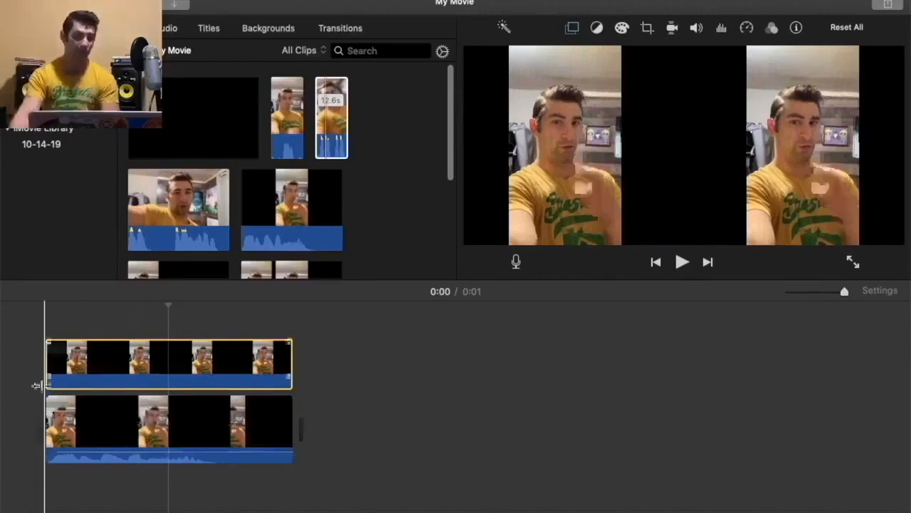
key("space")
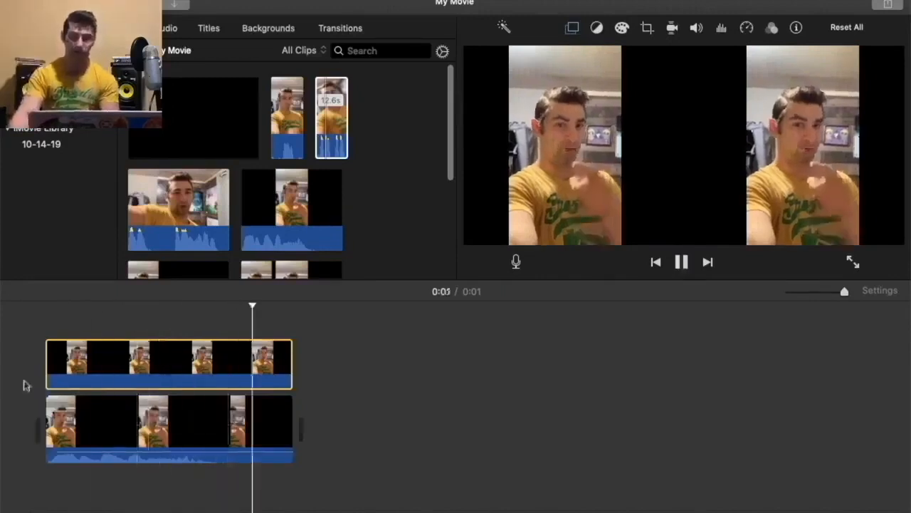
Export the two-video movie as a video file named 3
left_click(890, 6)
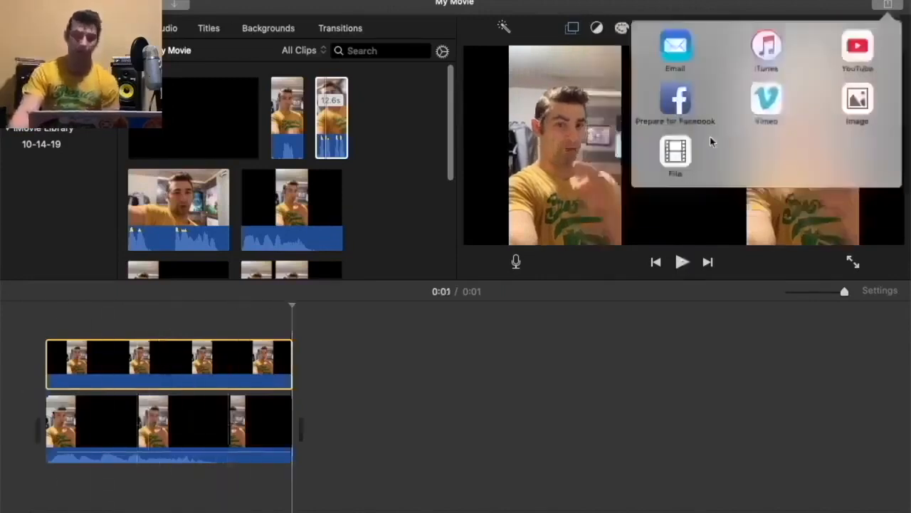
left_click(675, 151)
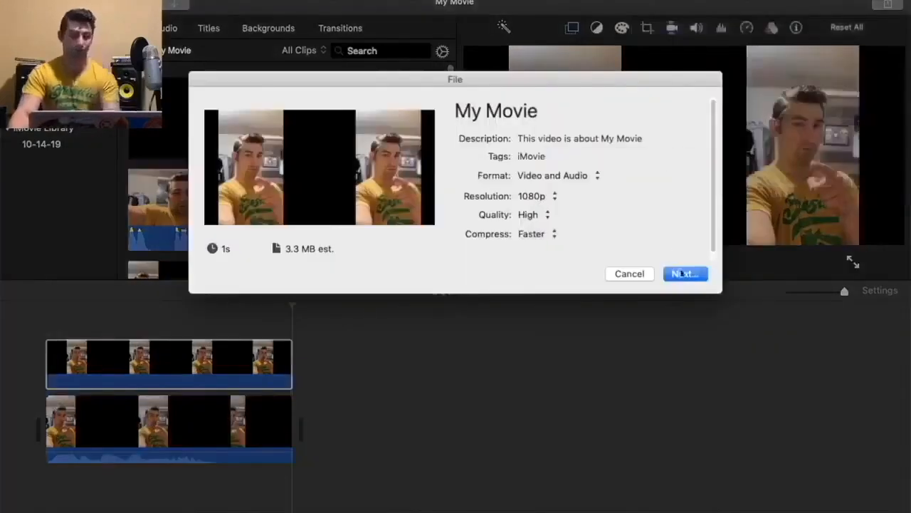
left_click(681, 274)
type("3")
key("Return")
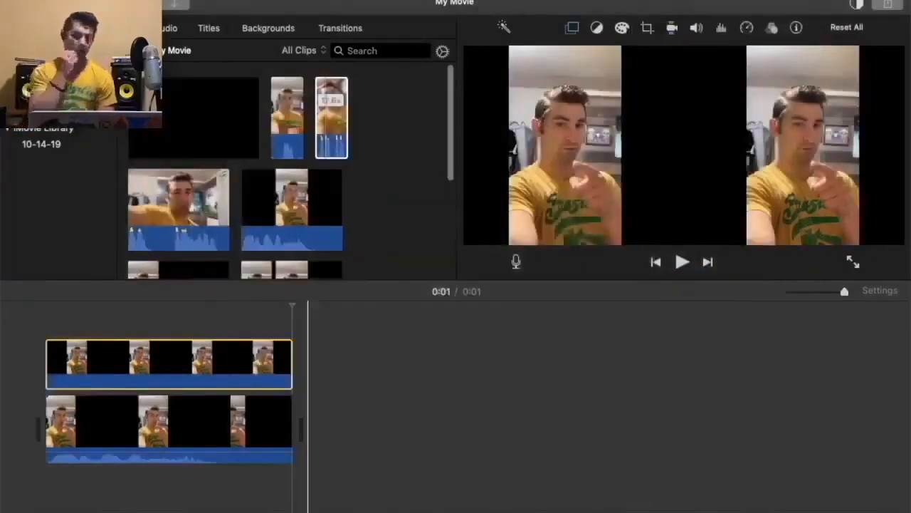
Clear the timeline again and add the newly exported two-video file from the desktop
left_click(872, 12)
left_click(237, 313)
key("super+a")
key("BackSpace")
left_click_drag(649, 4, 329, 3)
left_click_drag(662, 338, 271, 321)
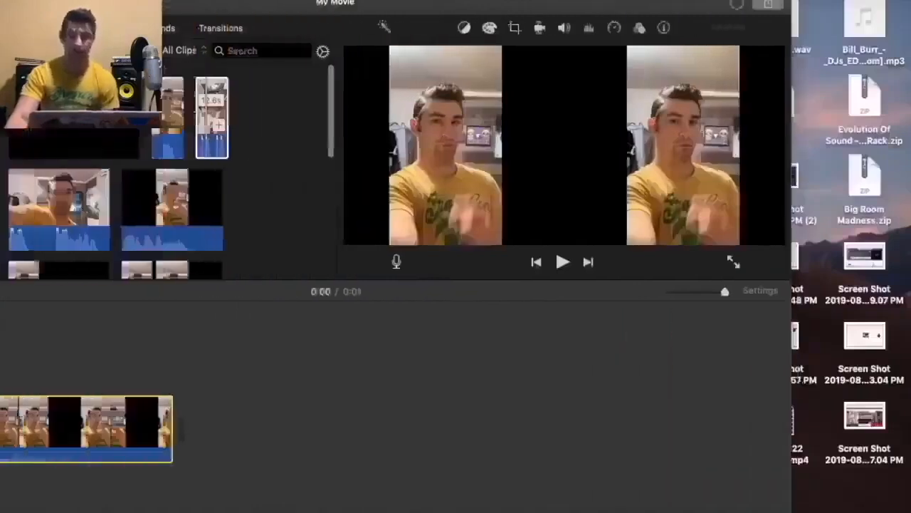
Layer V.mp4 above the exported two-video clip and set its overlay mode to Green/Blue Screen
left_click_drag(335, 3, 454, 3)
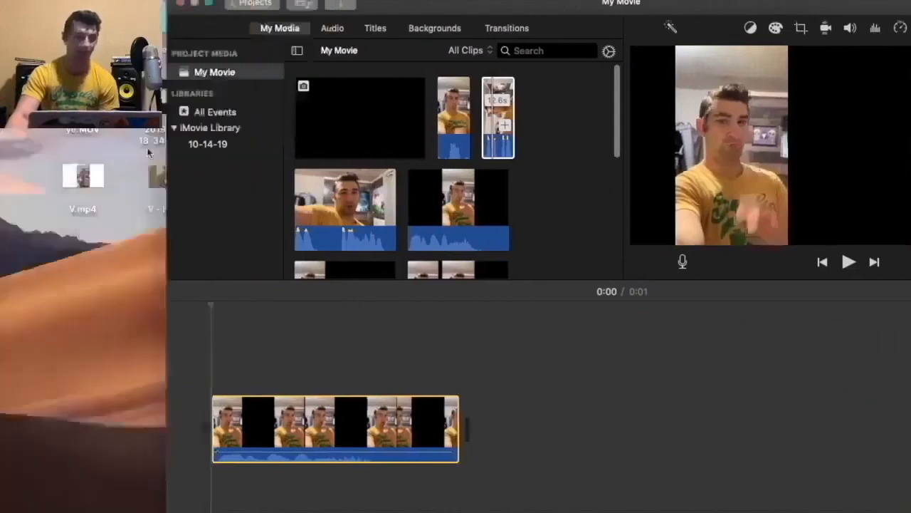
left_click_drag(82, 176, 214, 349)
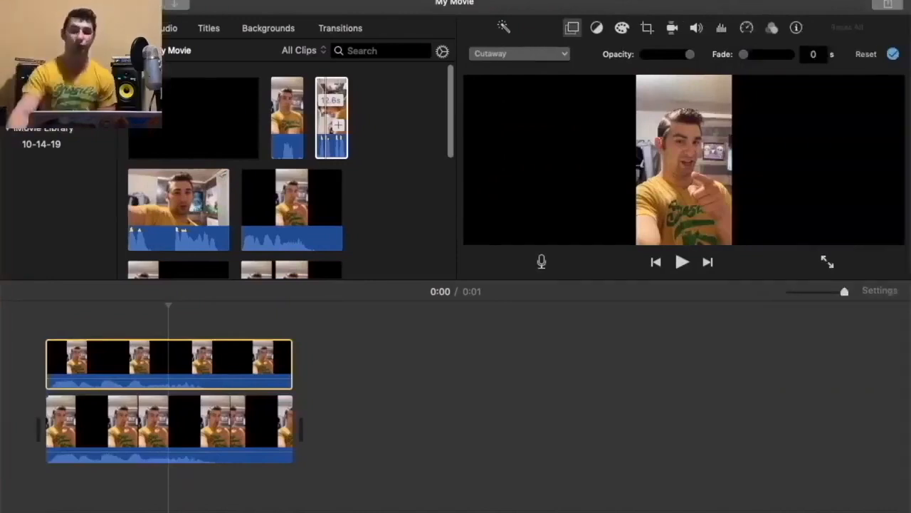
left_click(519, 53)
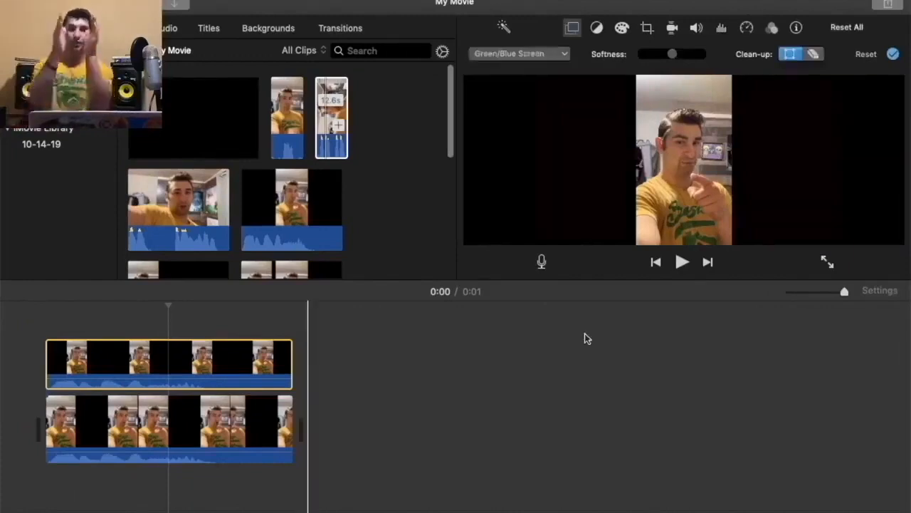
Crop both sides of the green-screen overlay inward to the edges of the central vertical video and apply the crop
mouse_move(698, 151)
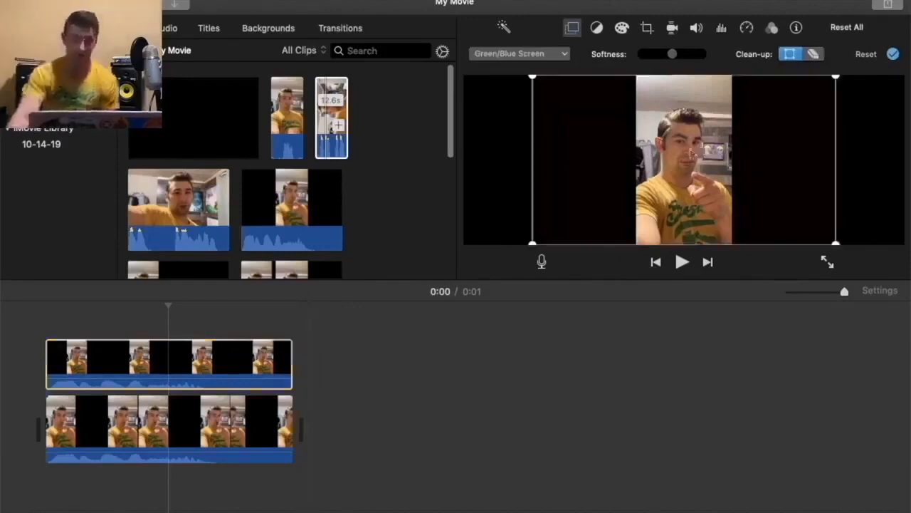
left_click_drag(535, 77, 633, 65)
left_click_drag(534, 246, 633, 267)
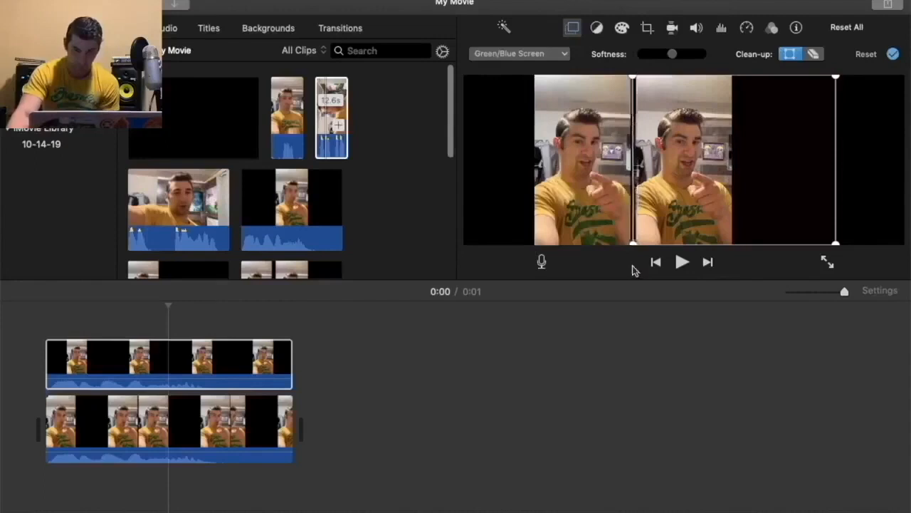
left_click_drag(836, 77, 728, 74)
left_click_drag(840, 258, 733, 286)
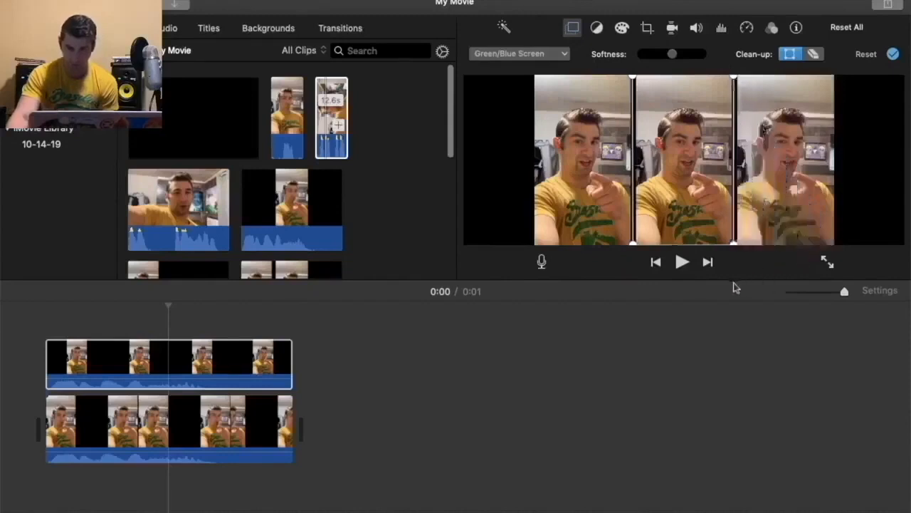
left_click(895, 54)
Mute the upper clip's audio and play the three side-by-side videos
left_click(151, 381)
left_click_drag(151, 381, 151, 389)
key("space")
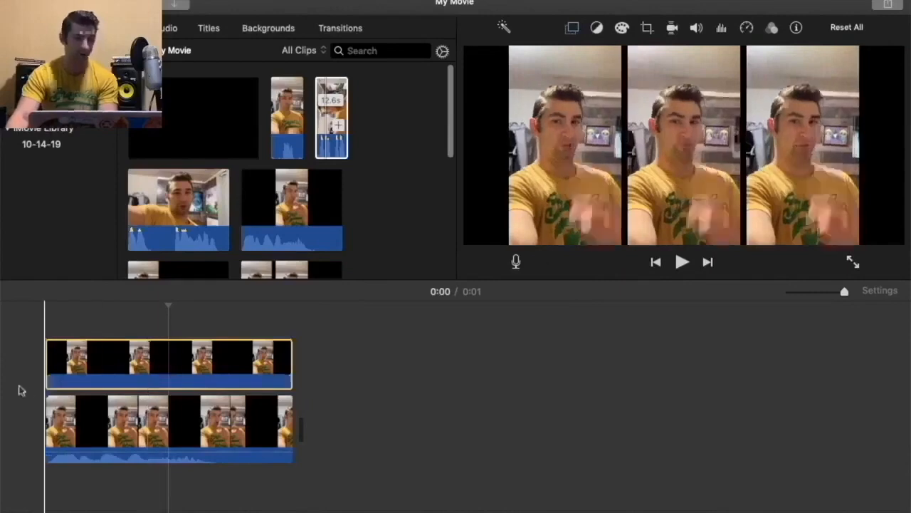